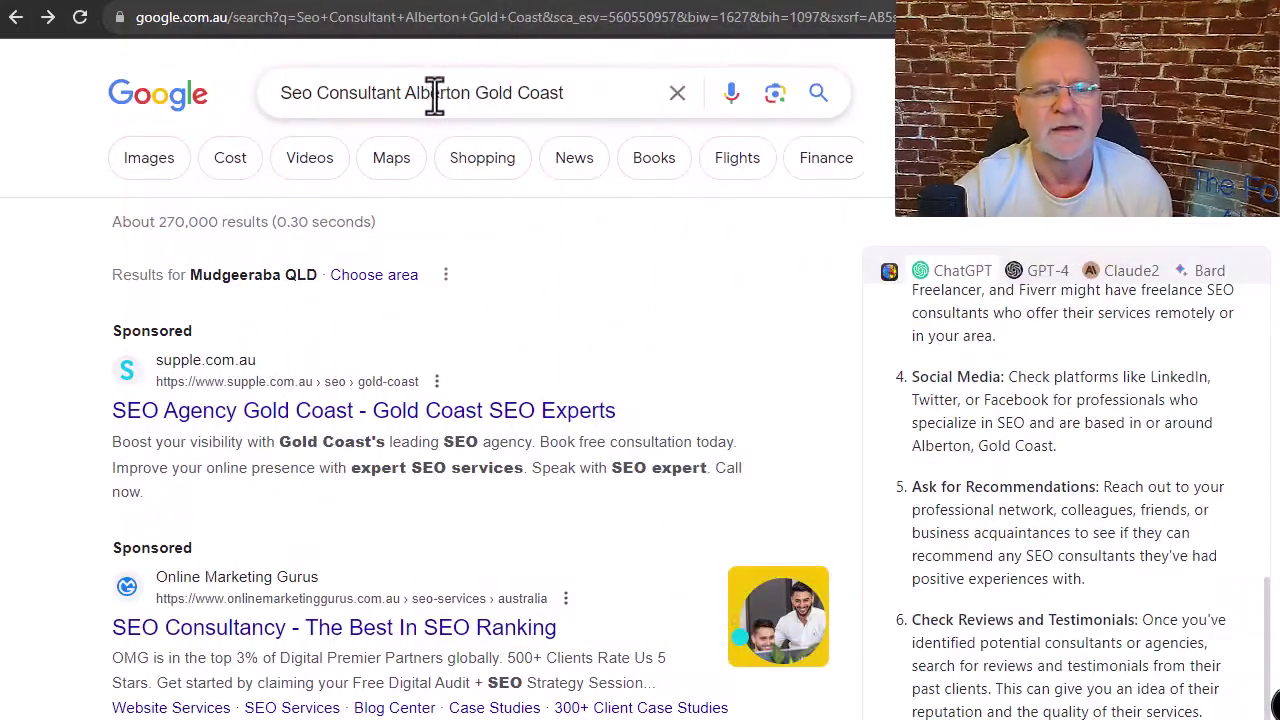
Step: Run the Alberton and Arundel SEO Consultant Gold Coast searches and scan the results
click(822, 97)
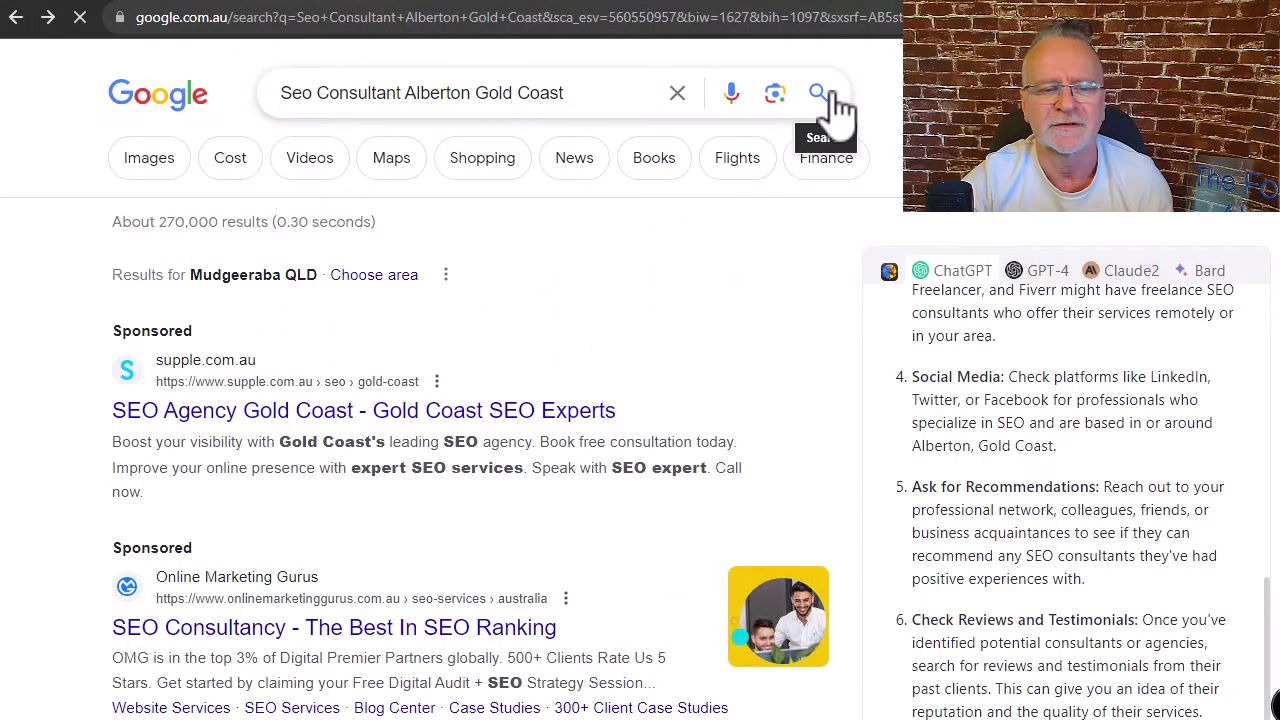
scroll(630, 290, down, 5)
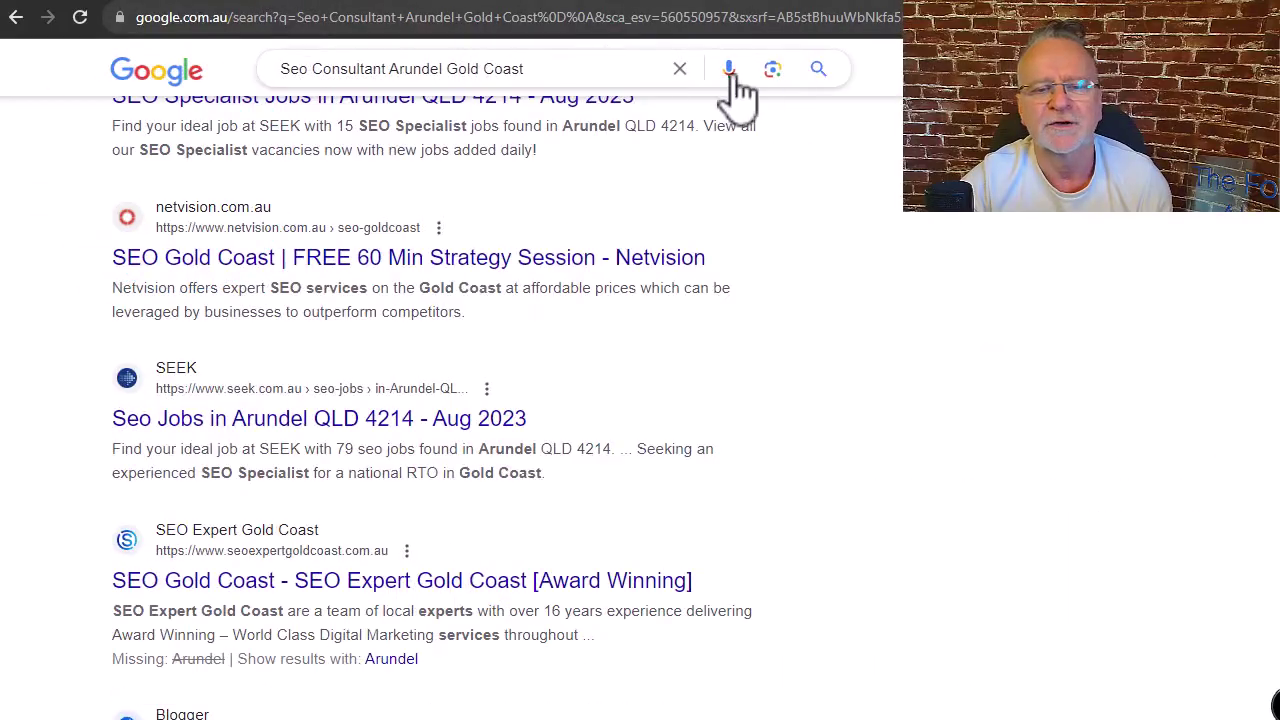
click(818, 72)
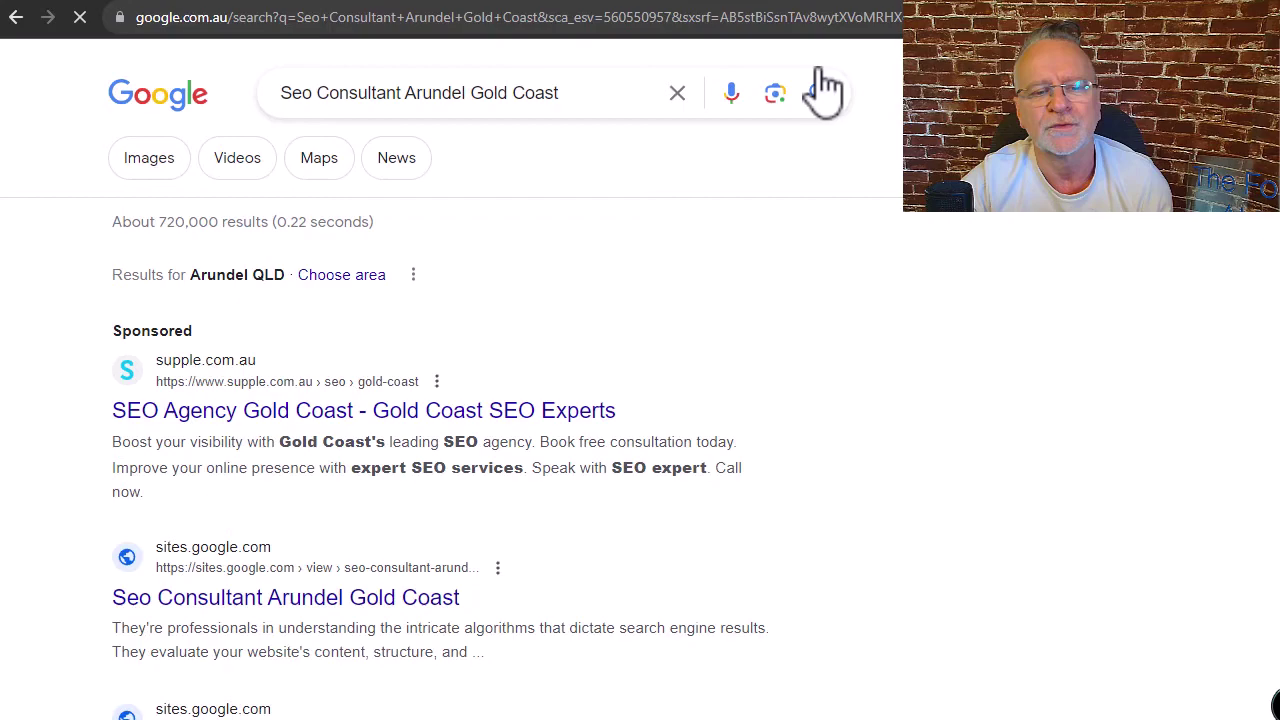
scroll(95, 500, down, 4)
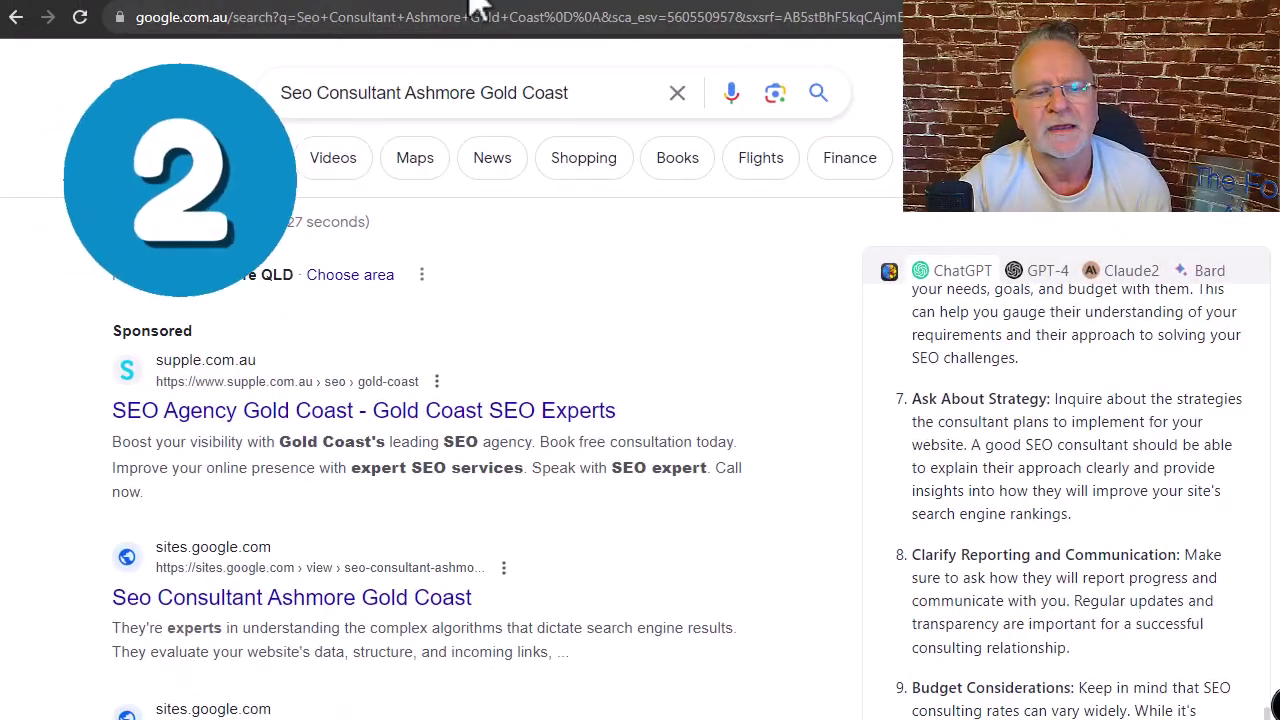
Step: Search the next suburbs and scroll down to the ranking sites.google.com pages
click(817, 93)
scroll(120, 320, down, 3)
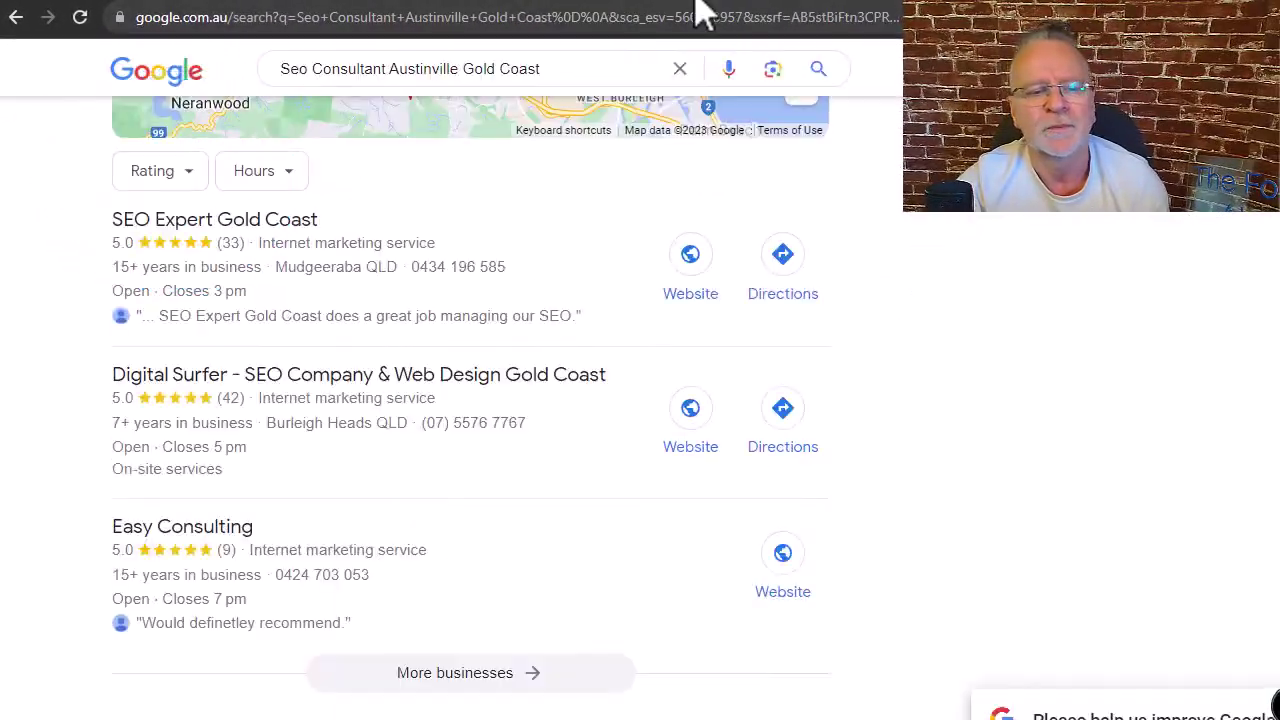
scroll(400, 350, up, 10)
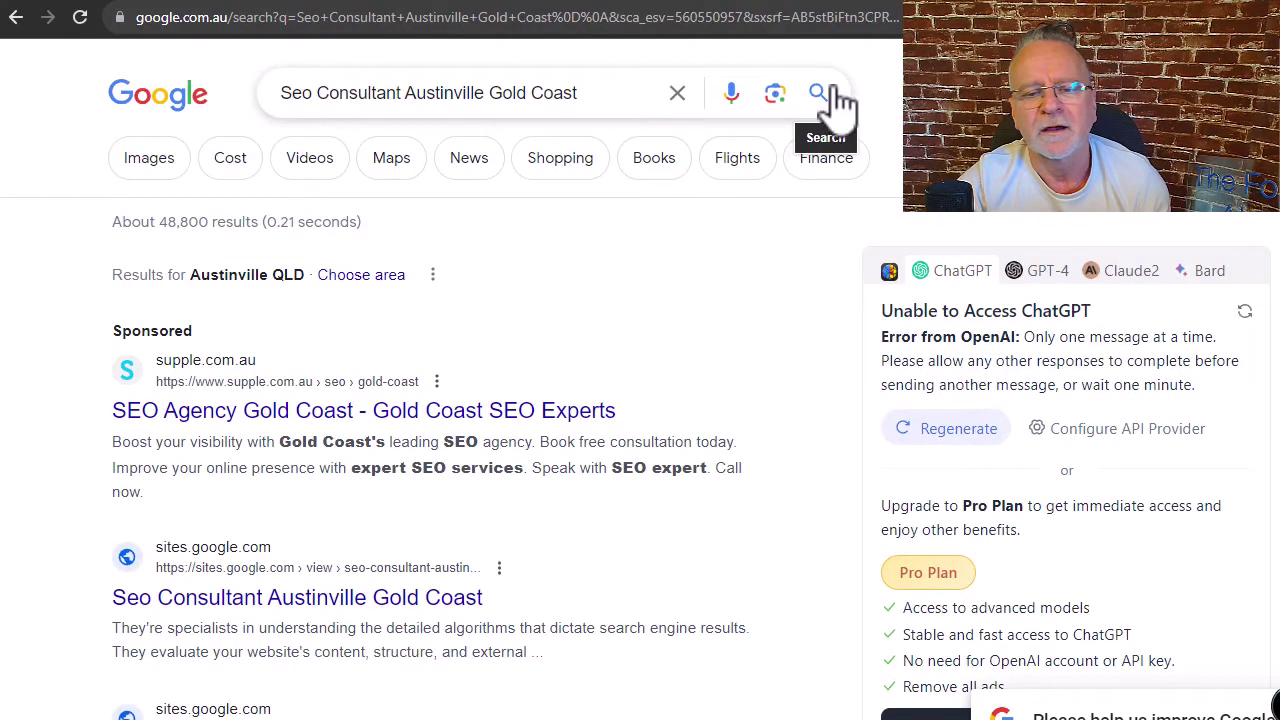
scroll(70, 365, down, 3)
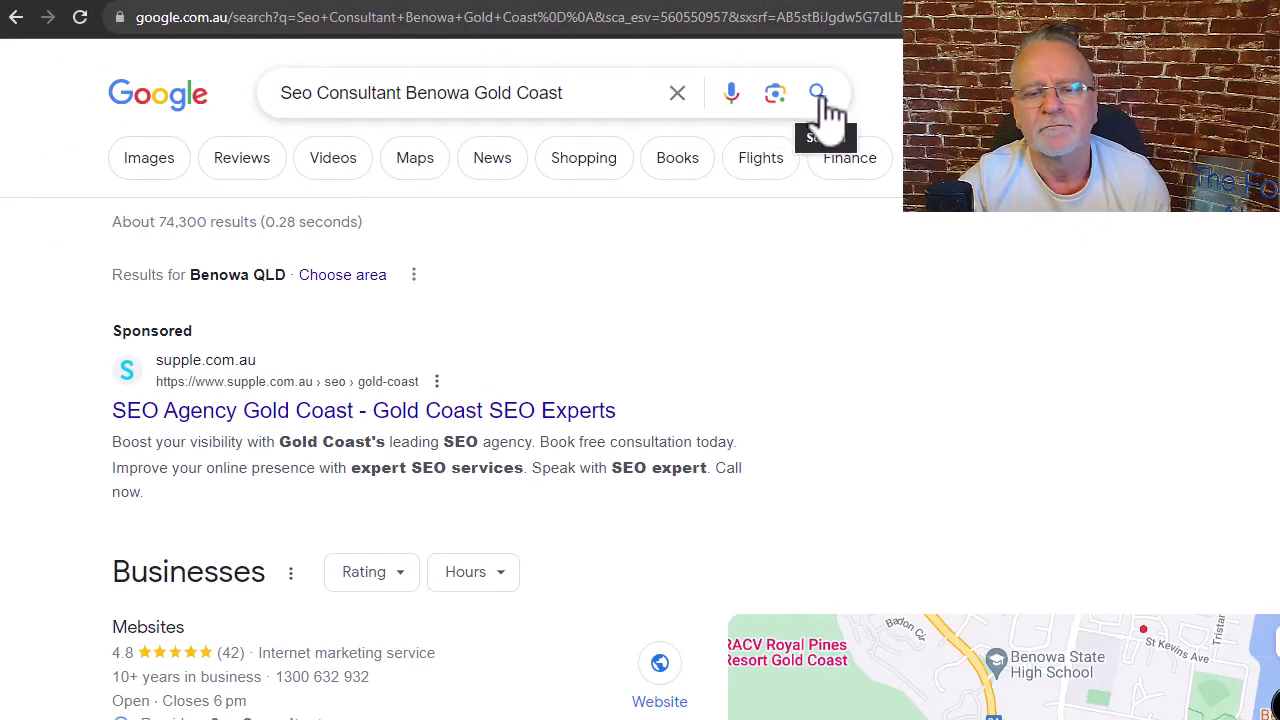
scroll(65, 267, down, 3)
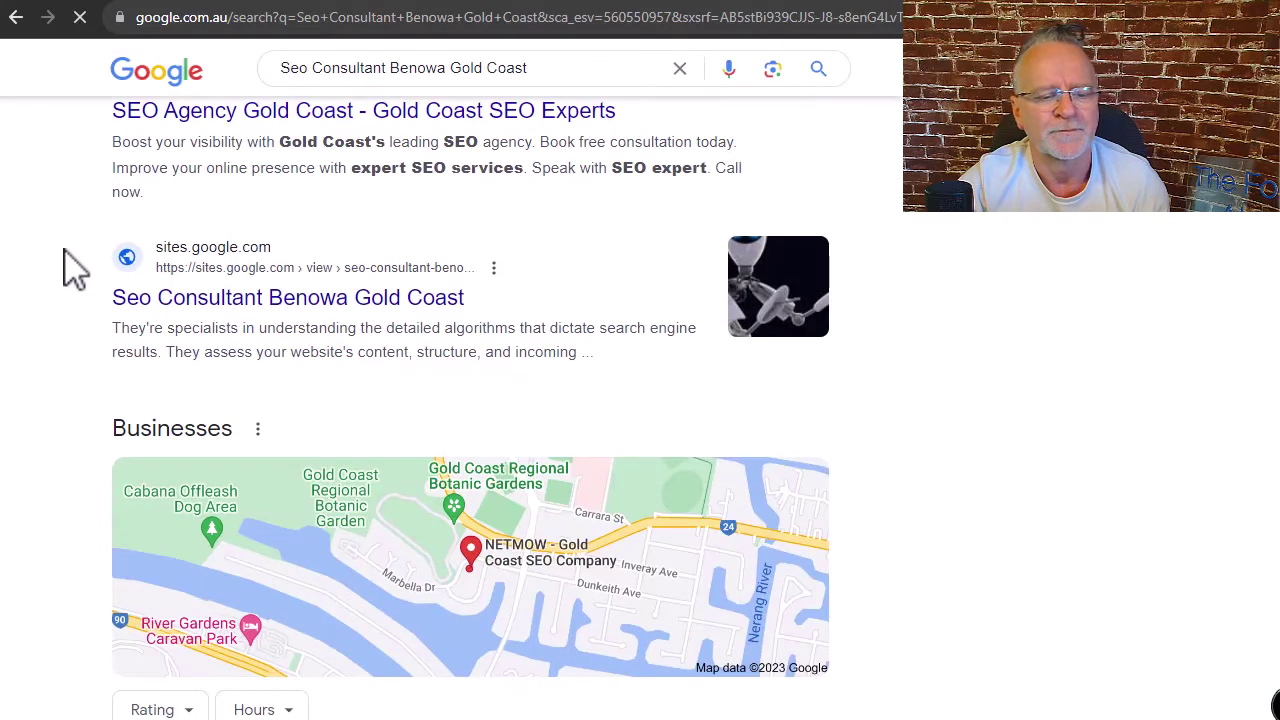
scroll(65, 267, down, 8)
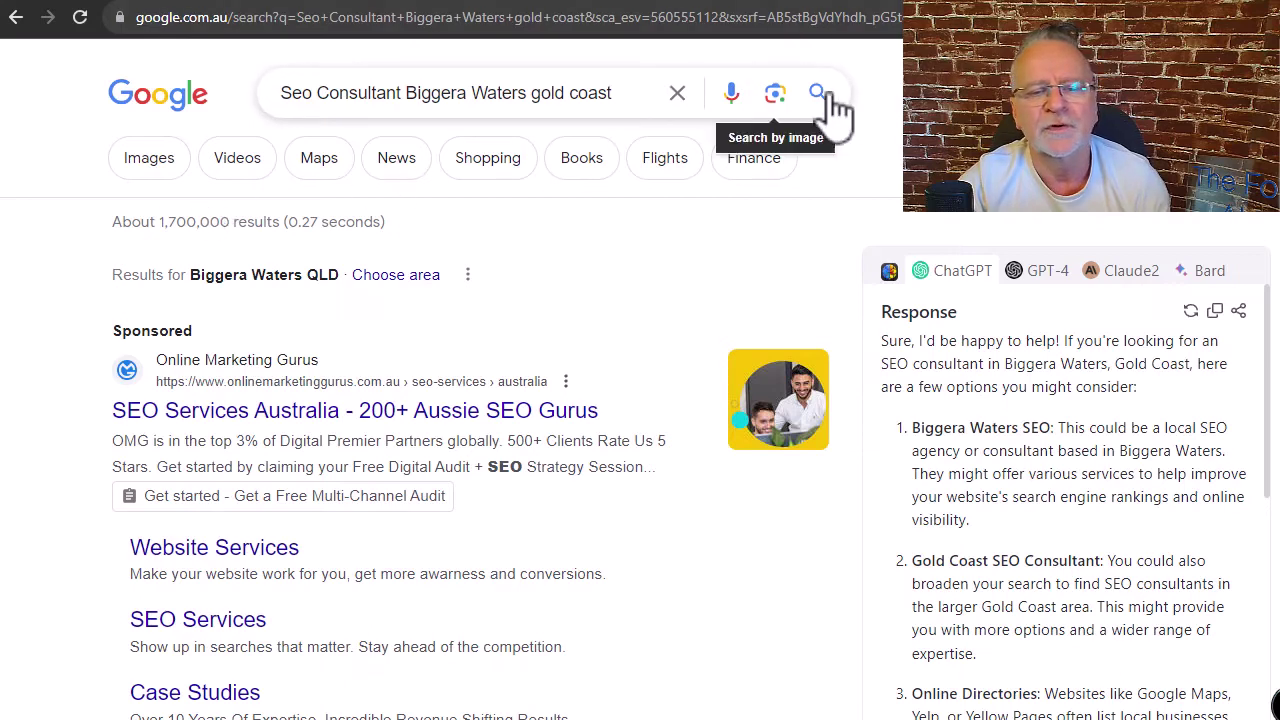
Step: Re-run the 'Seo Consultant Biggera Waters gold coast' search and review the results
click(826, 98)
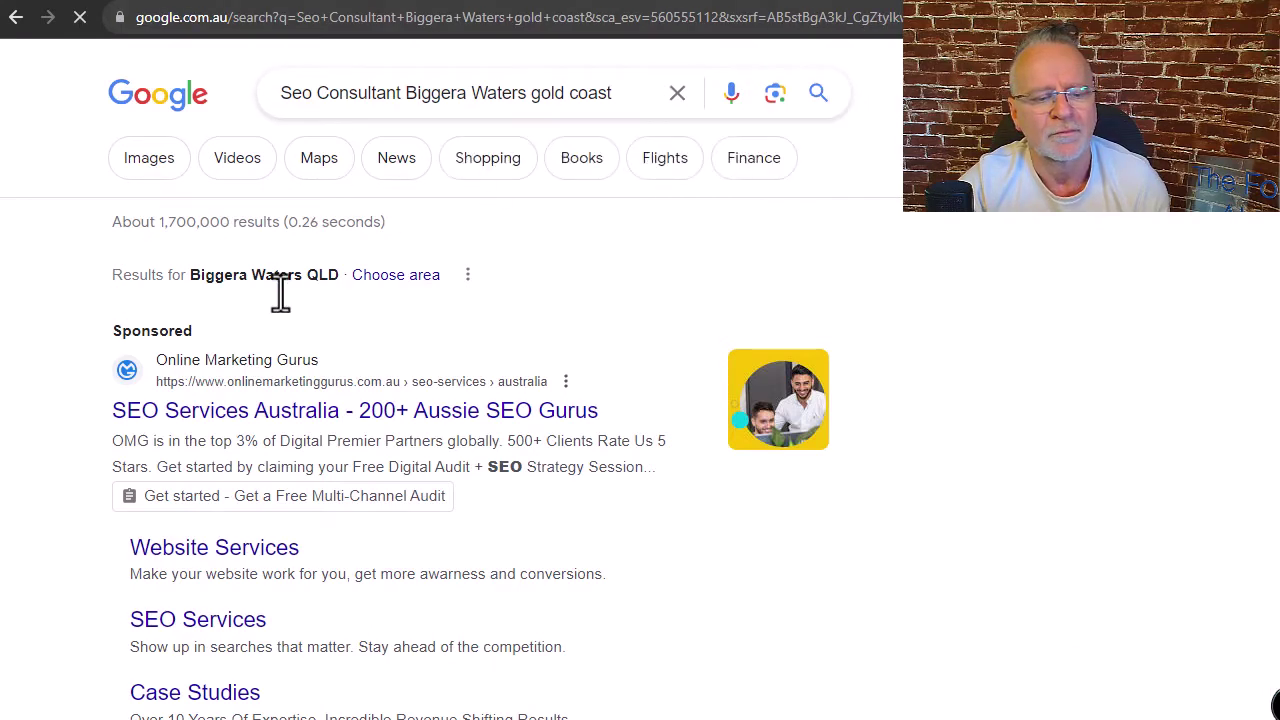
scroll(50, 323, down, 6)
scroll(60, 325, down, 10)
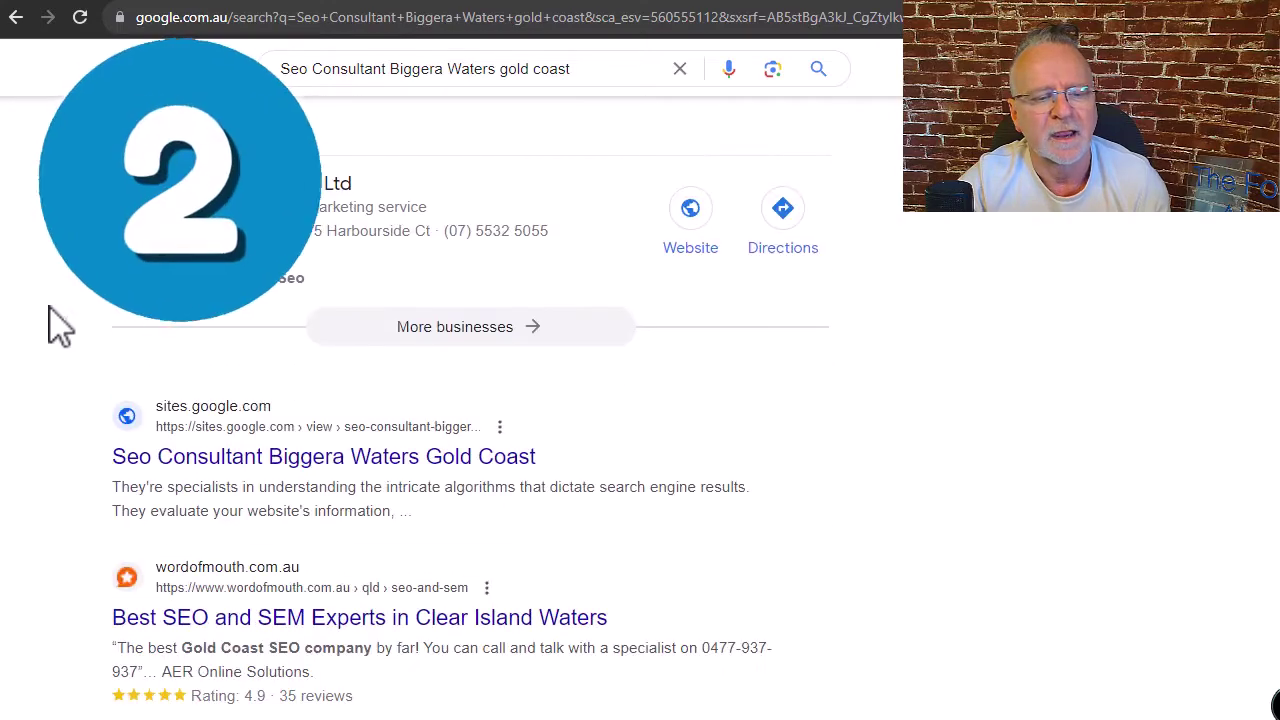
scroll(48, 323, up, 8)
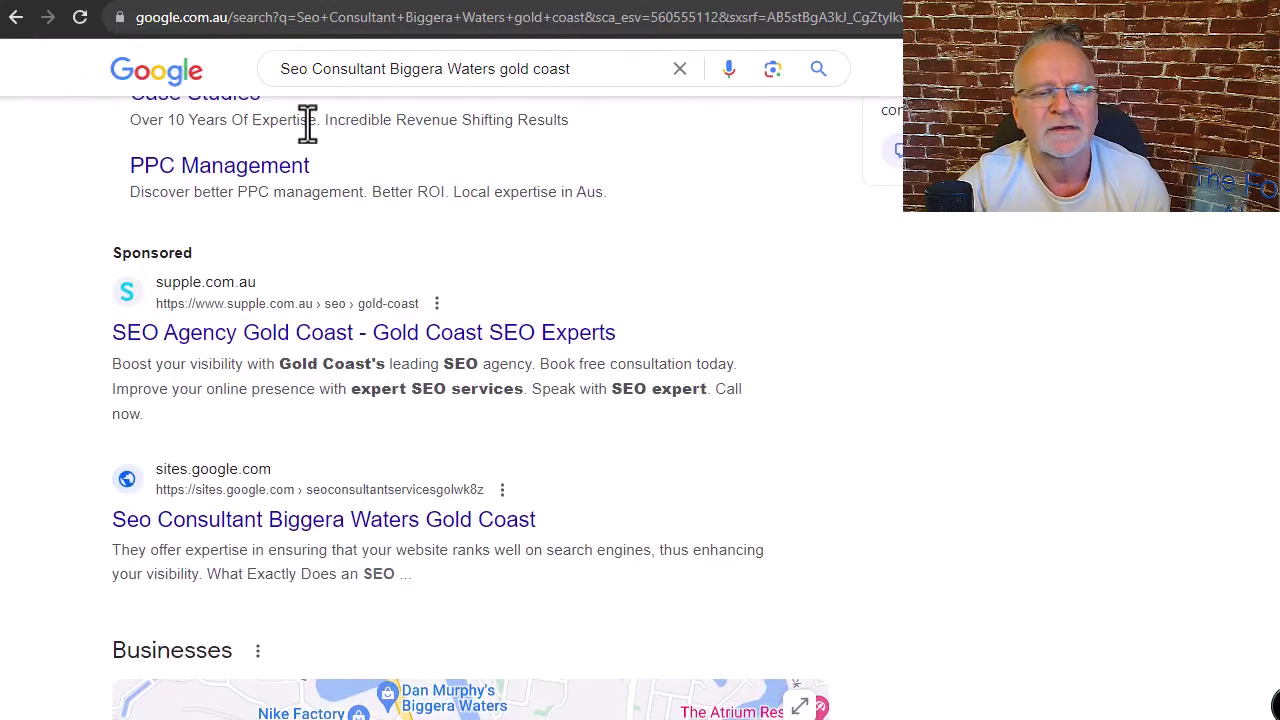
Step: Search 'Seo Consultant Biggera Waters' without 'gold coast' and find the two Sites pages
drag(498, 69, 629, 69)
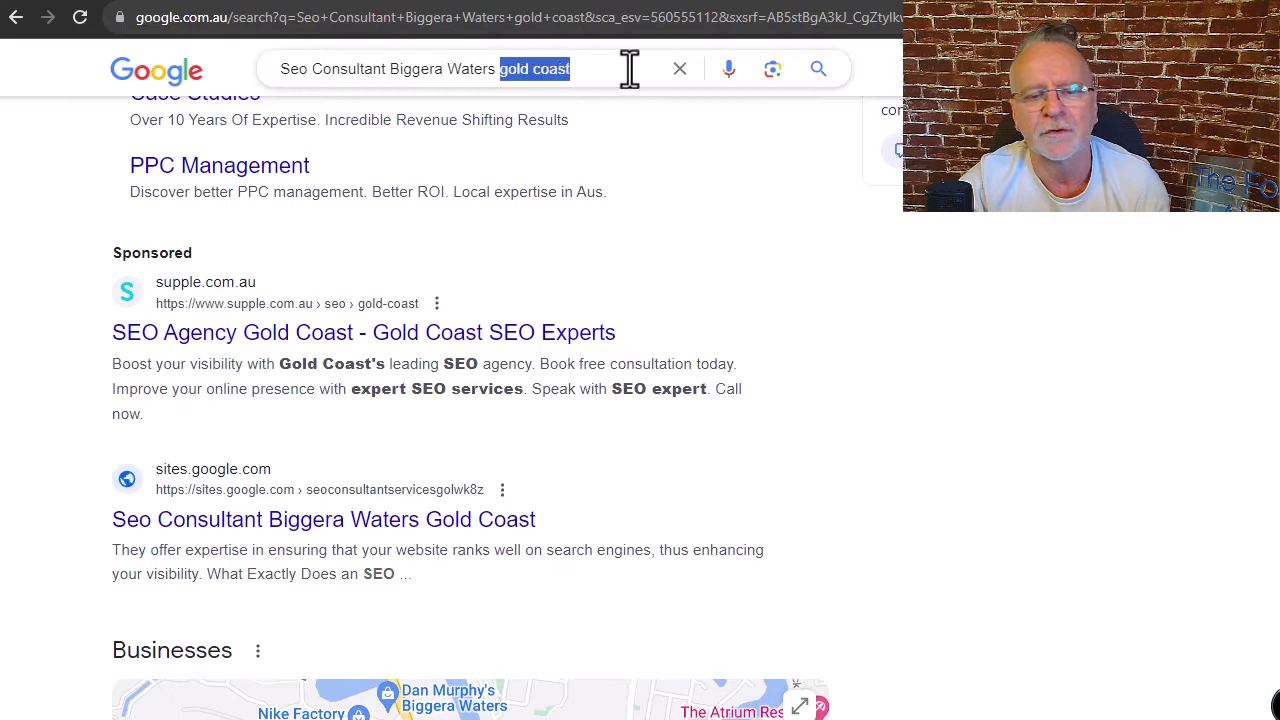
key(BackSpace)
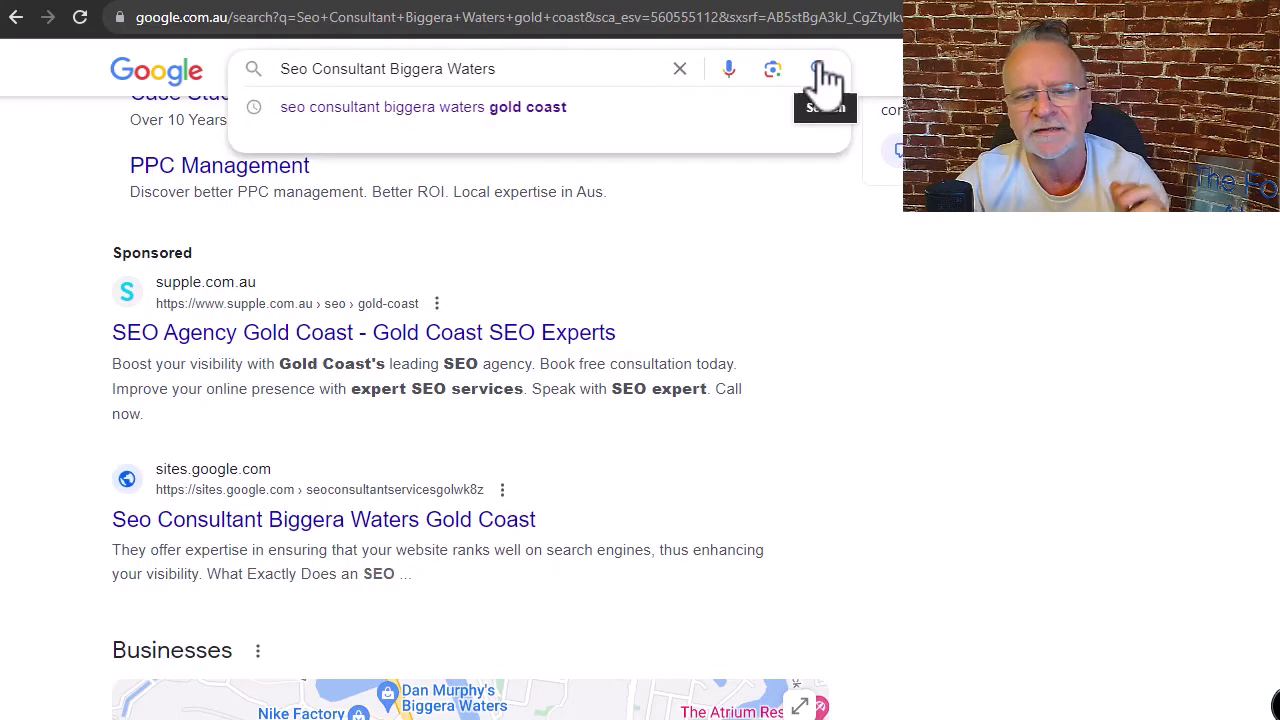
click(820, 74)
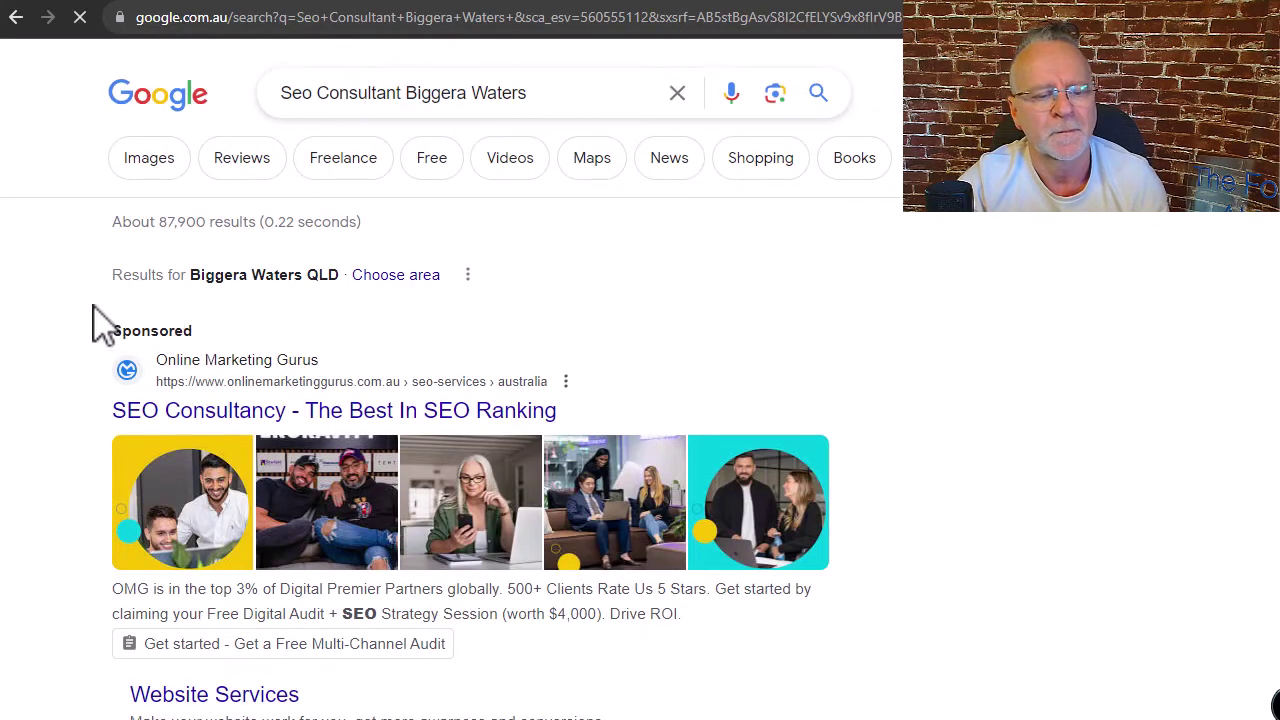
scroll(77, 300, down, 8)
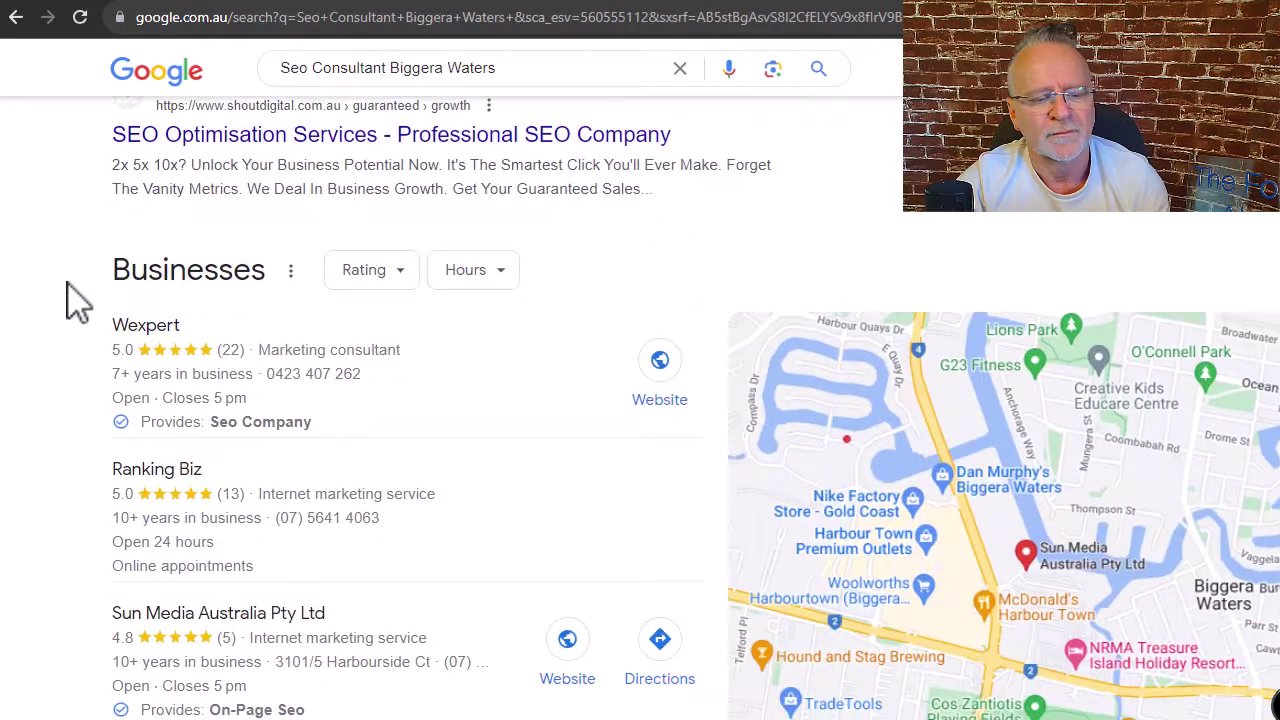
scroll(77, 300, down, 5)
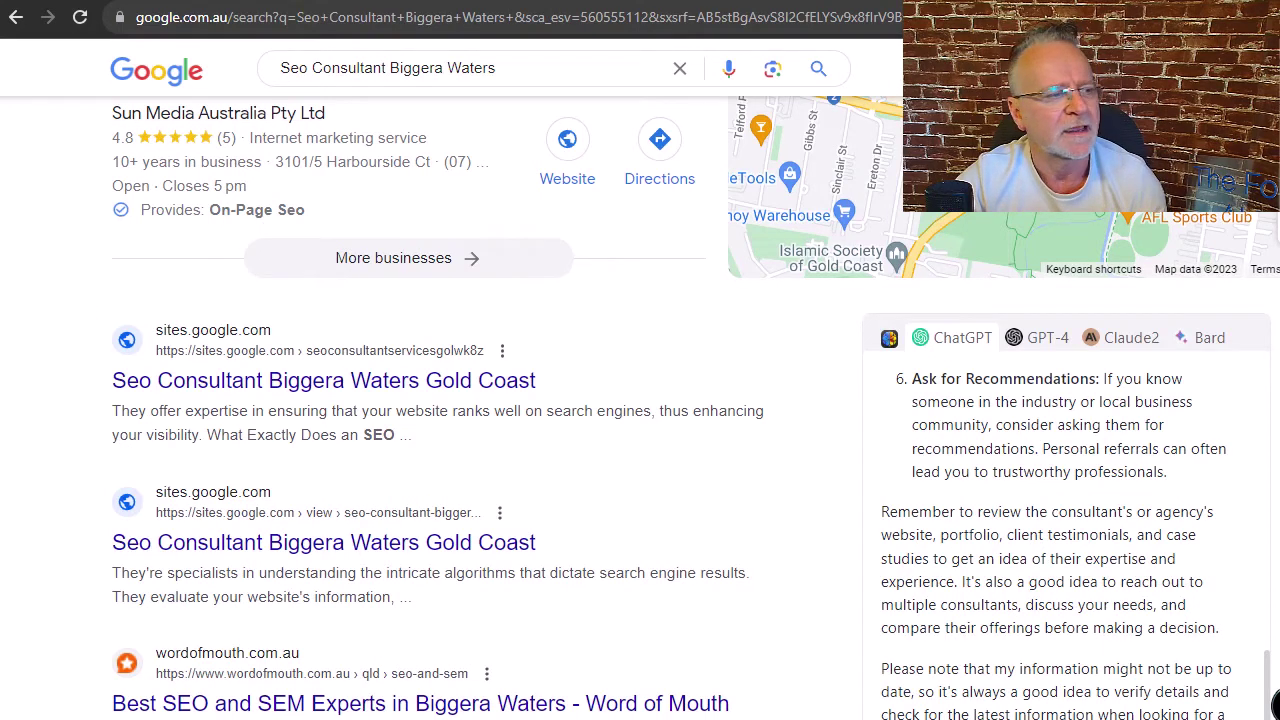
Step: Move the GSitesBuilder PDFs window over the browser and select the seoconsultantservicesgoldcoastwk report
drag(330, 2, 680, 80)
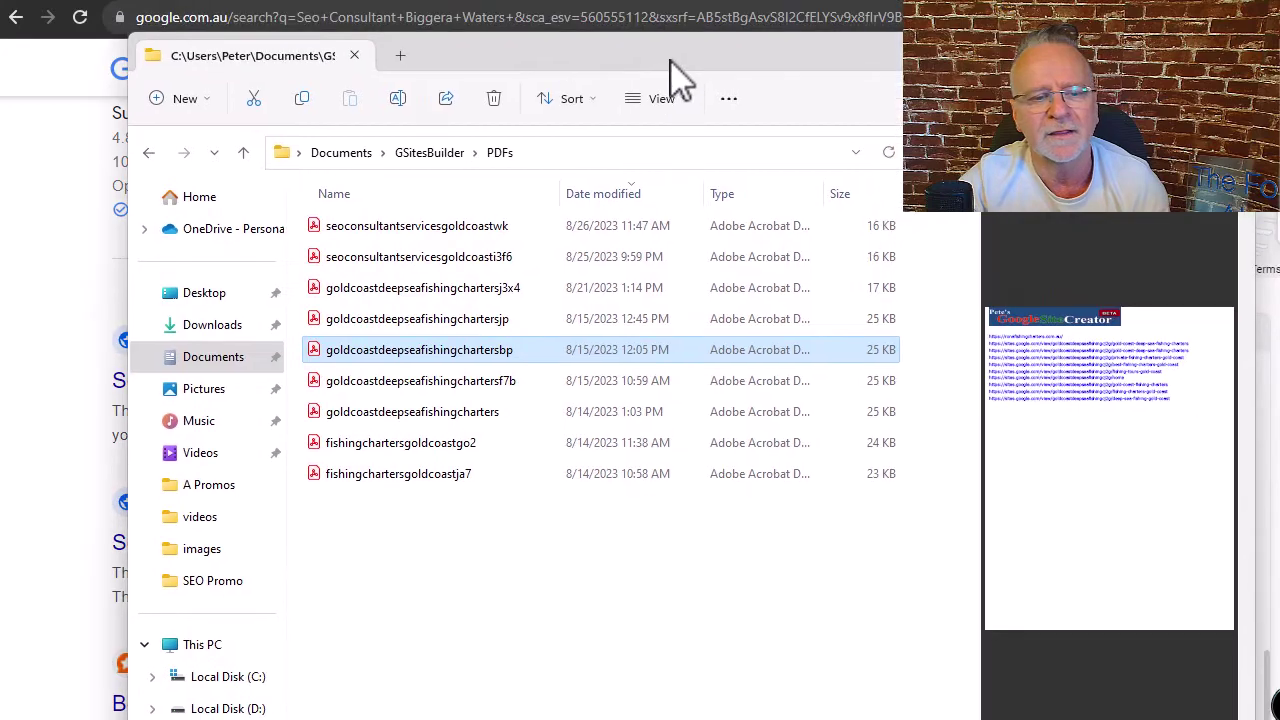
click(434, 225)
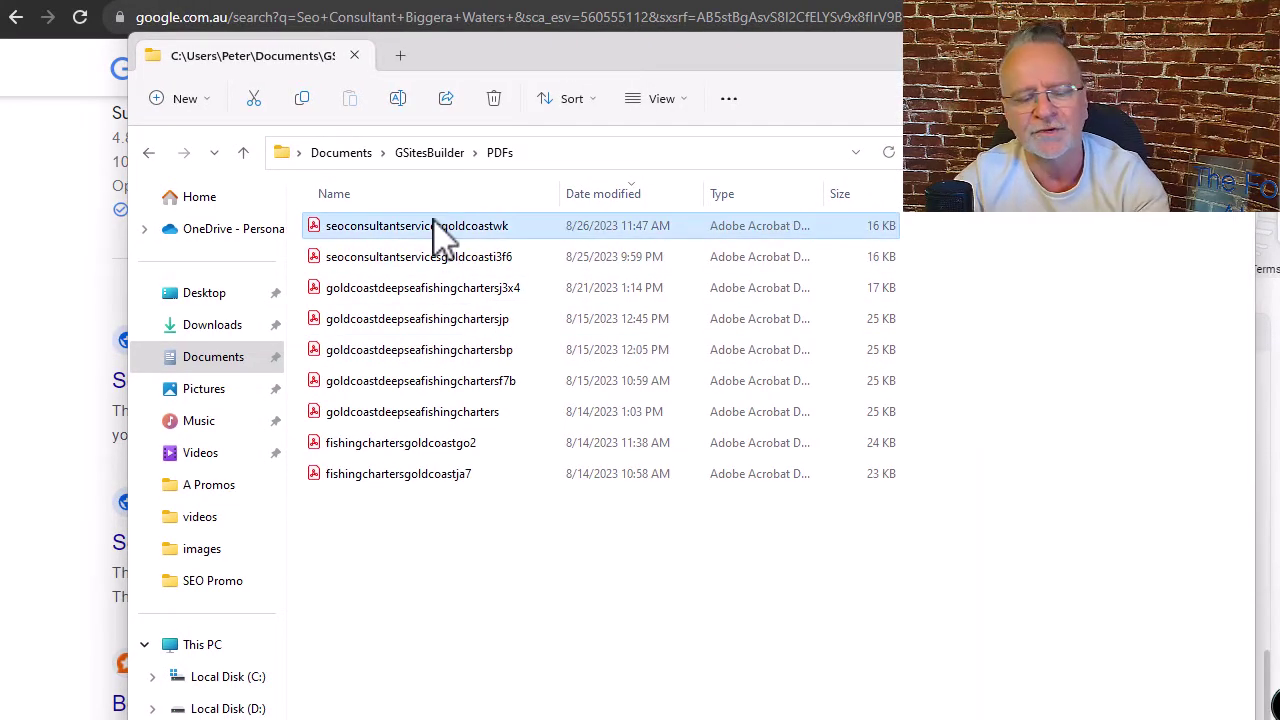
ctrl+click(428, 238)
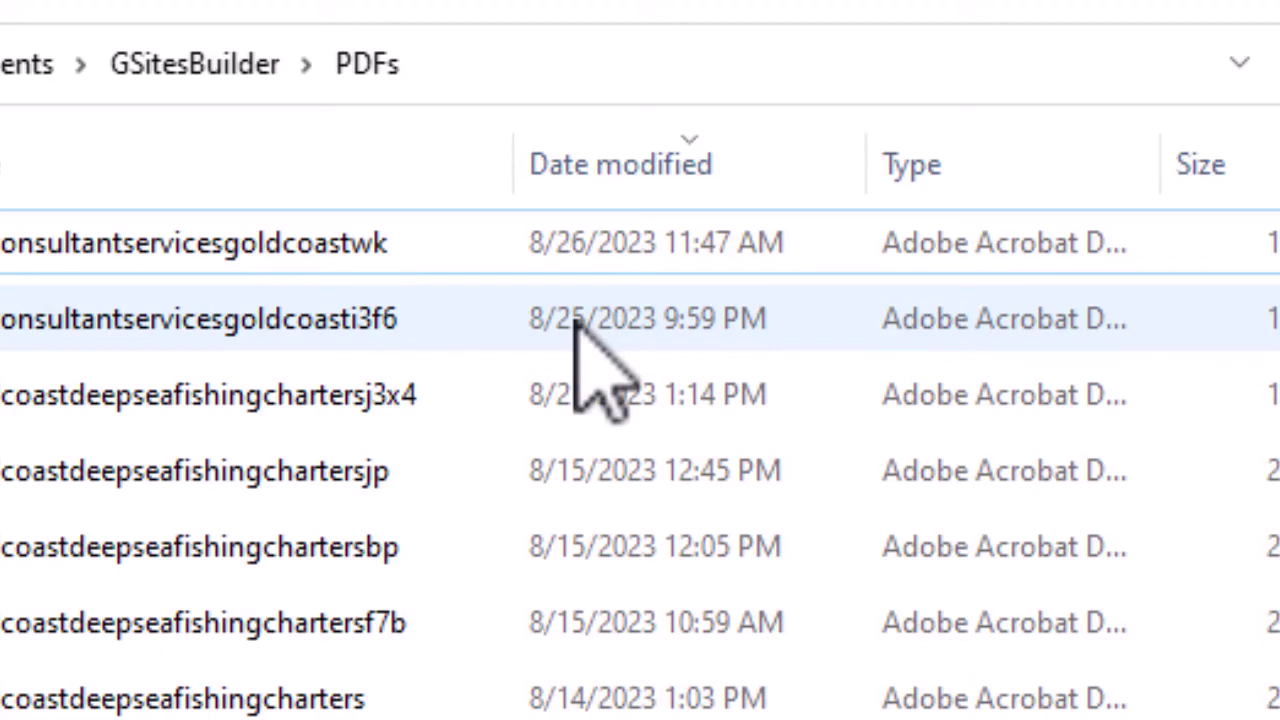
click(590, 250)
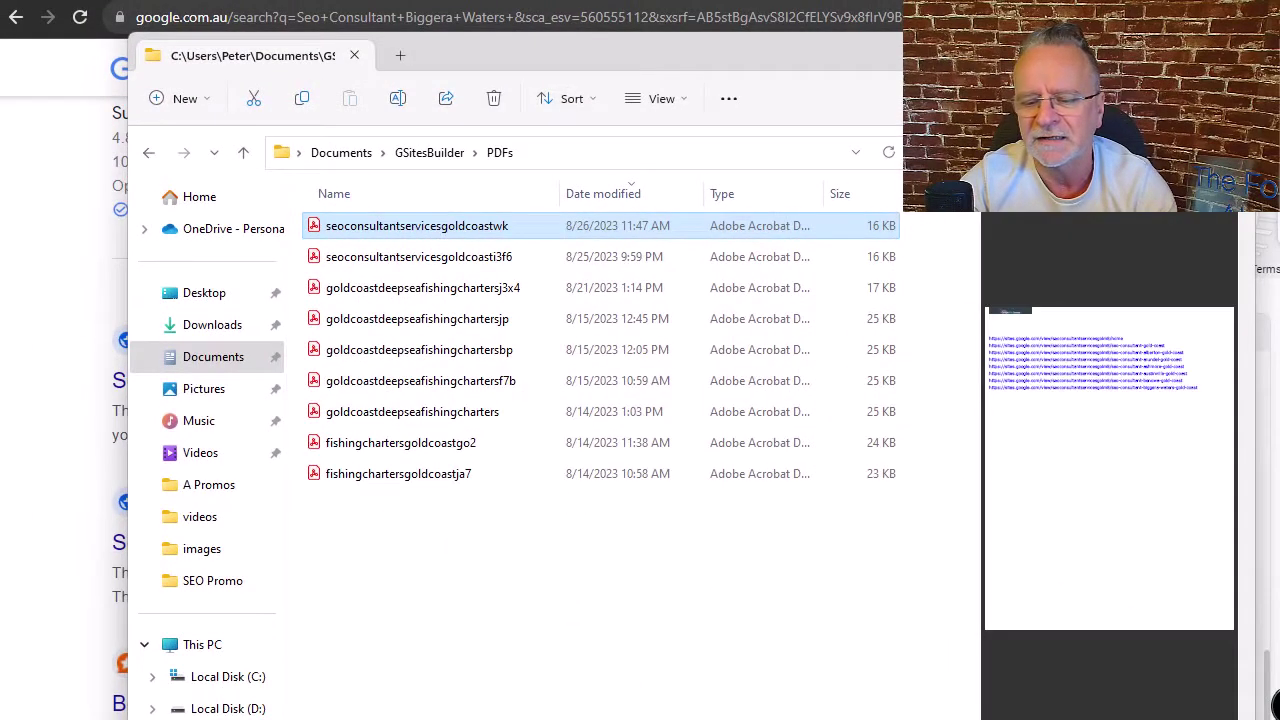
key(super+n)
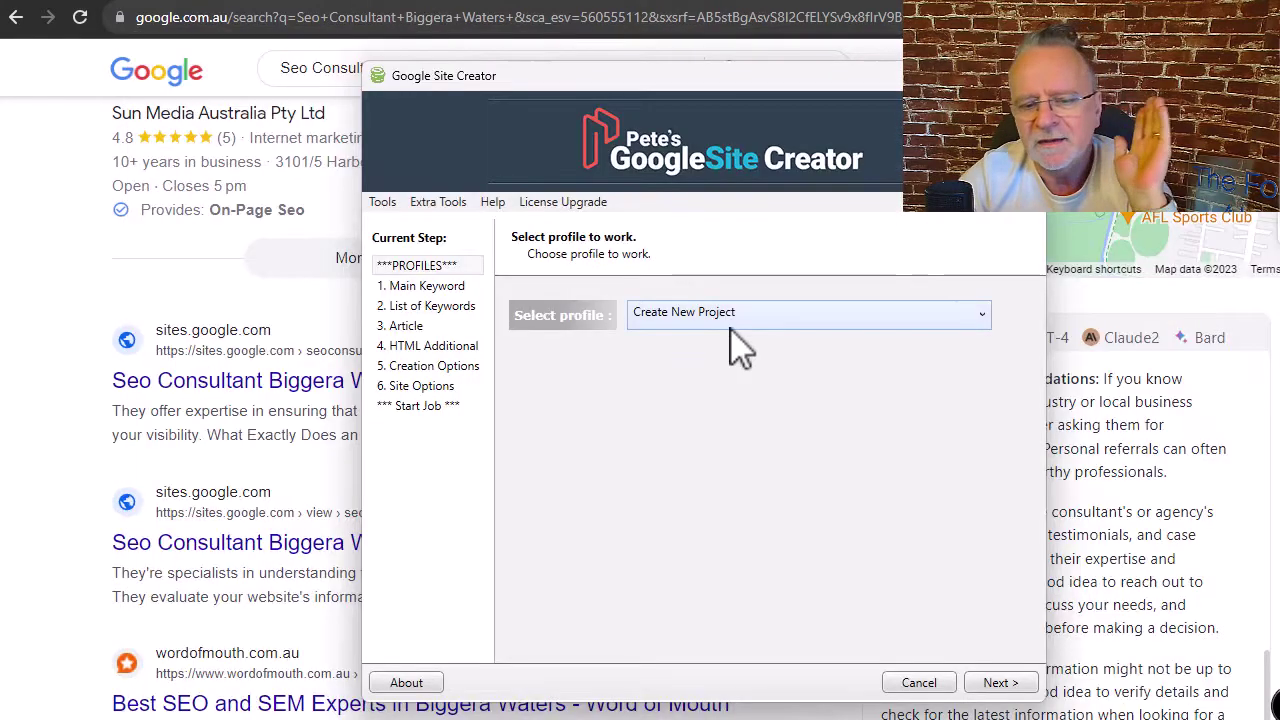
Step: Load the Seo Consultant profile and advance through keyword and article steps to HTML Additional
click(743, 318)
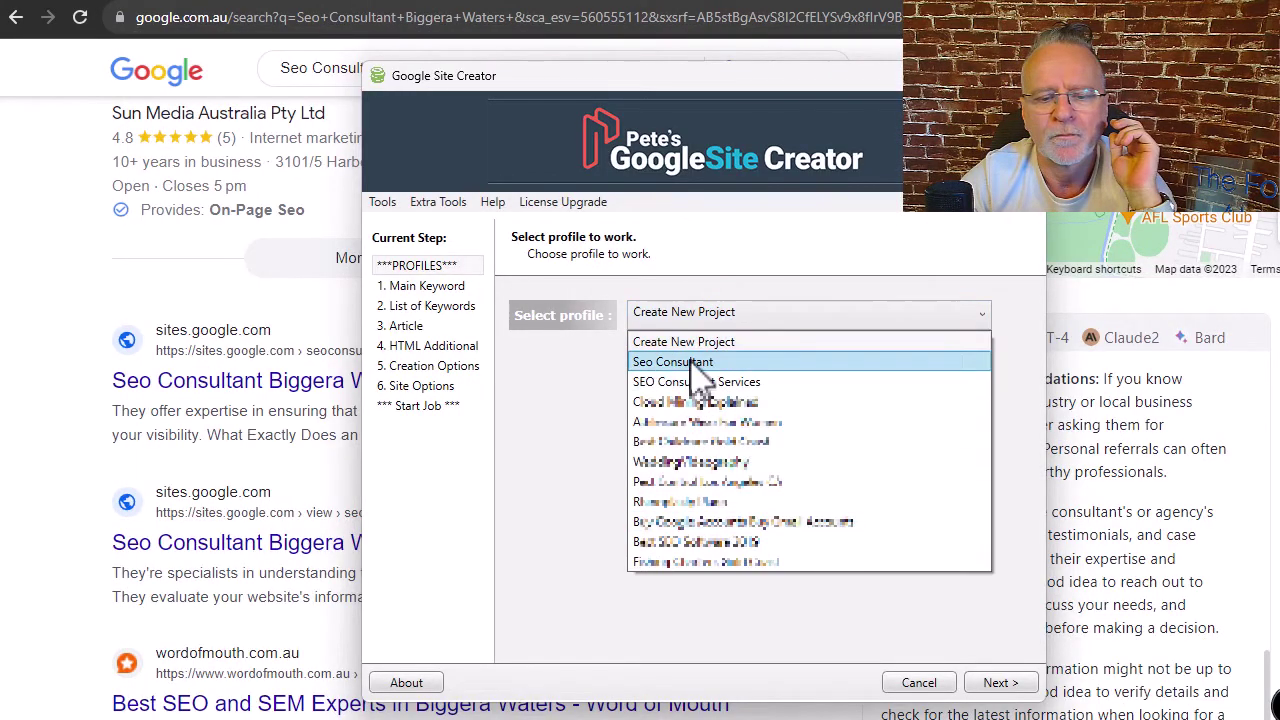
click(695, 360)
click(1000, 683)
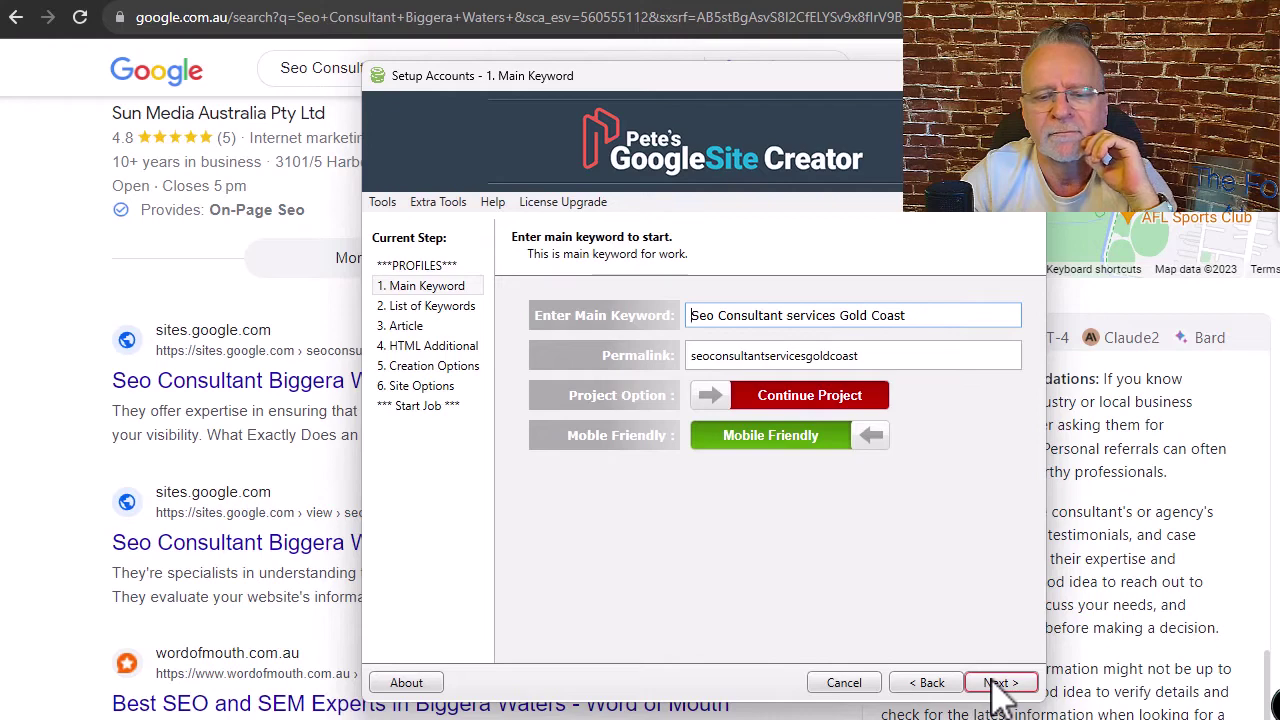
click(1000, 683)
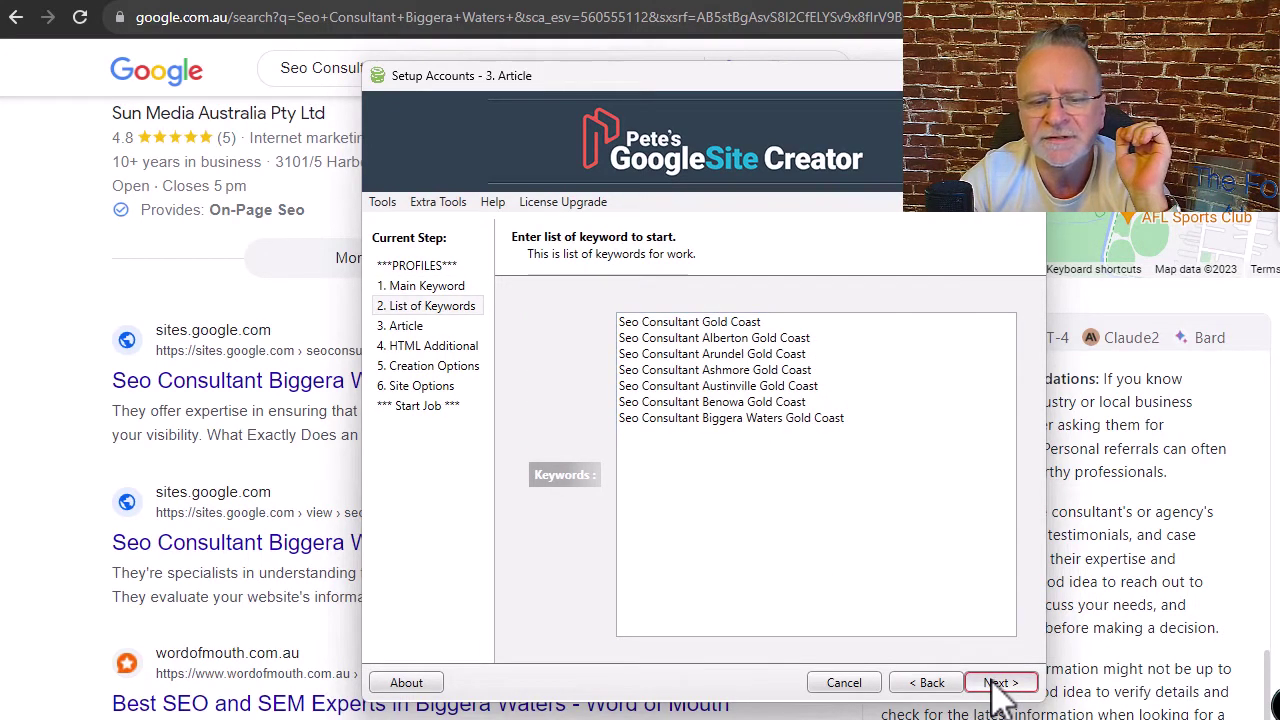
click(1000, 683)
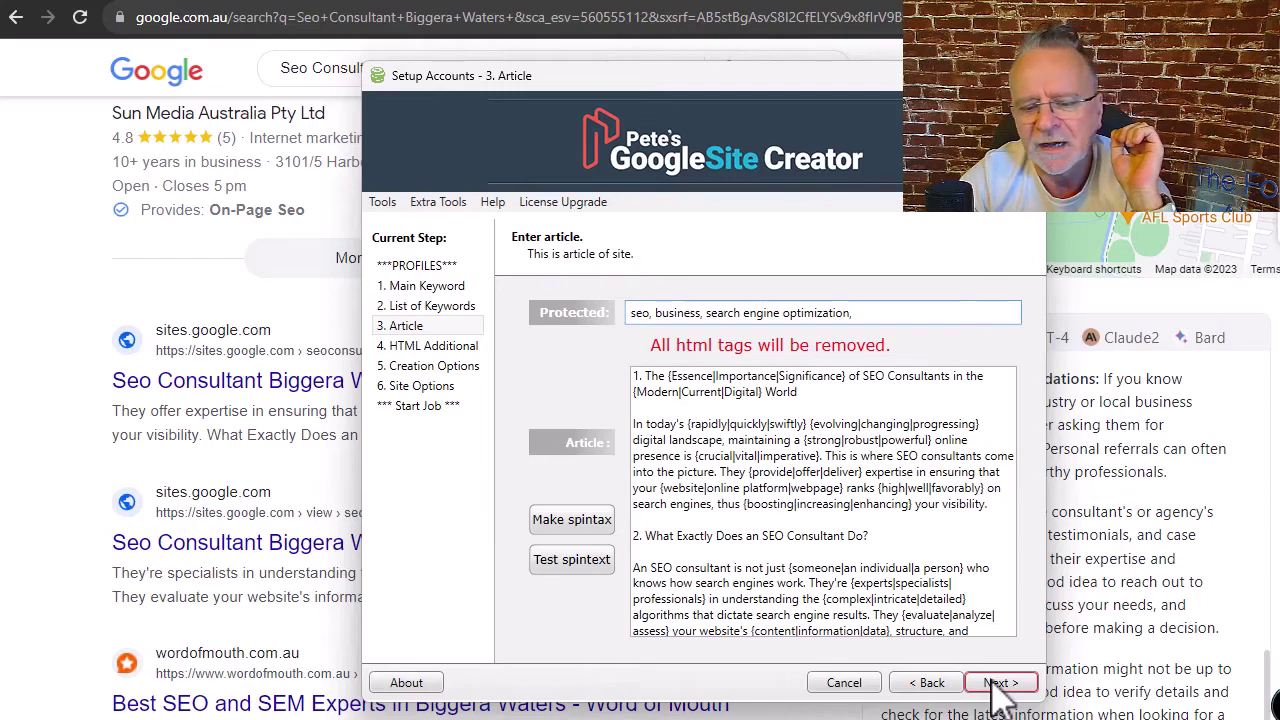
click(1000, 683)
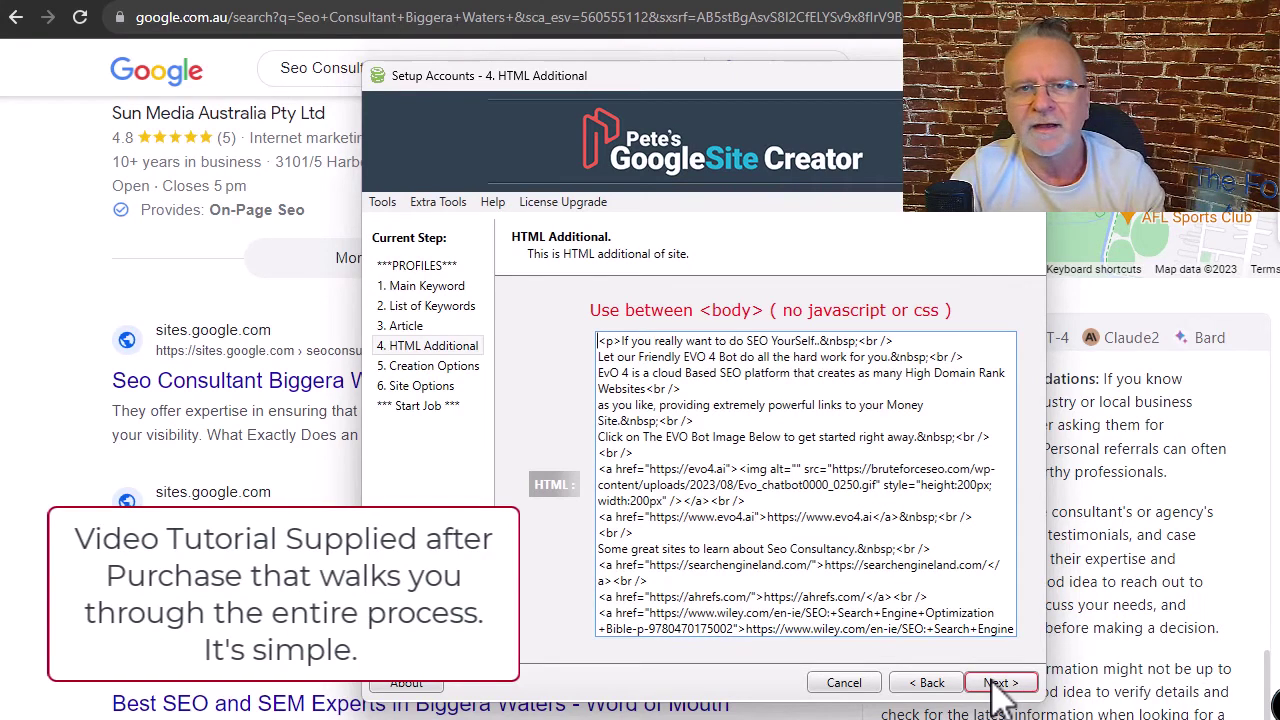
Step: Choose the Google account, select the three YouTube URLs, and advance to Start Job
click(1000, 683)
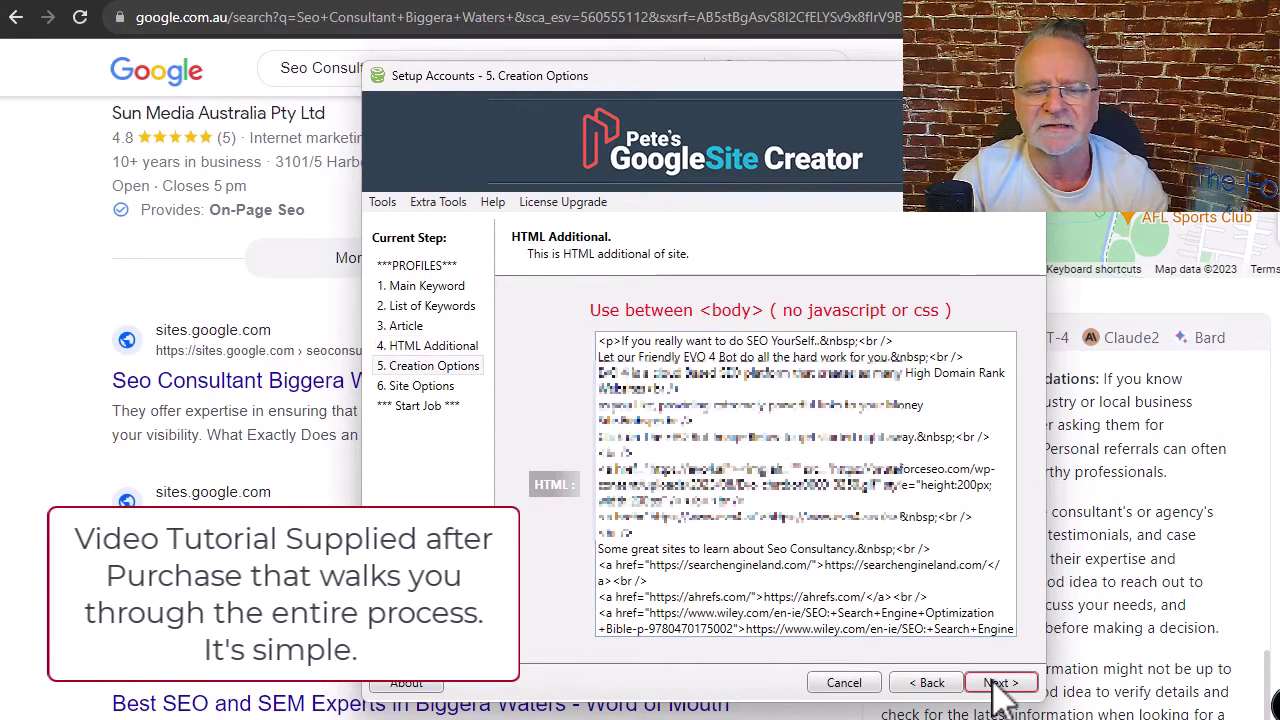
click(752, 383)
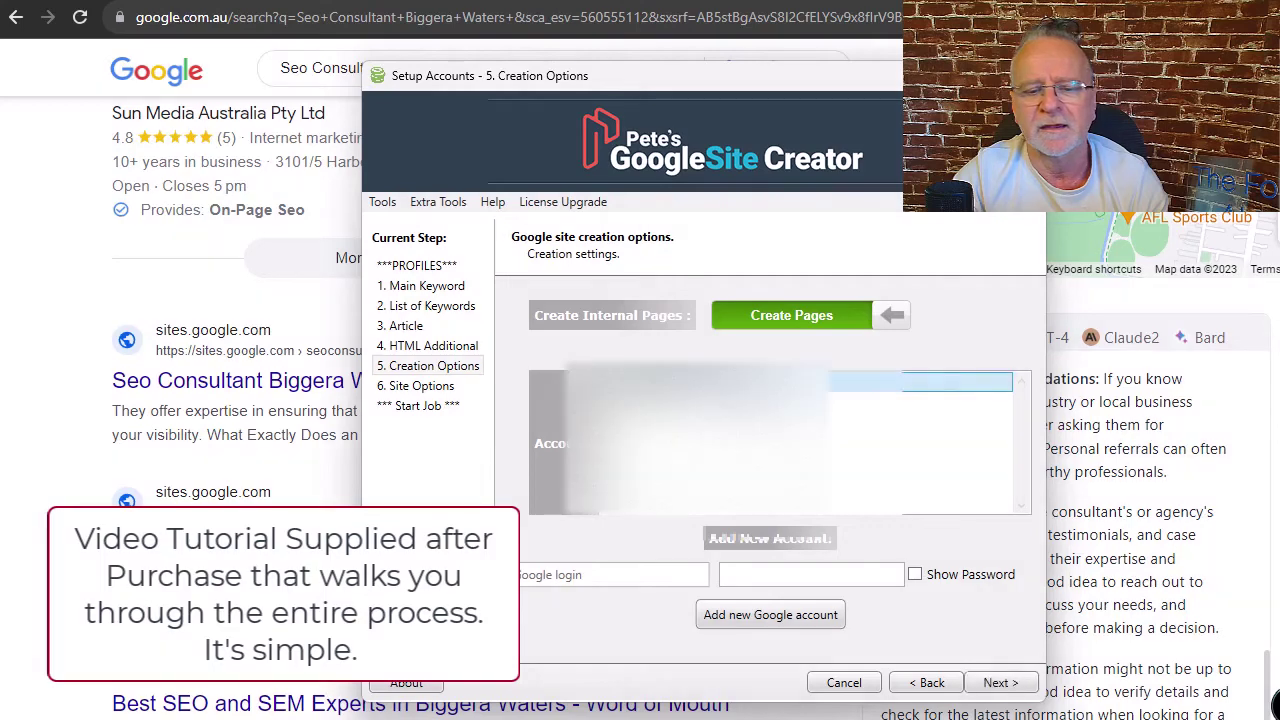
click(1000, 683)
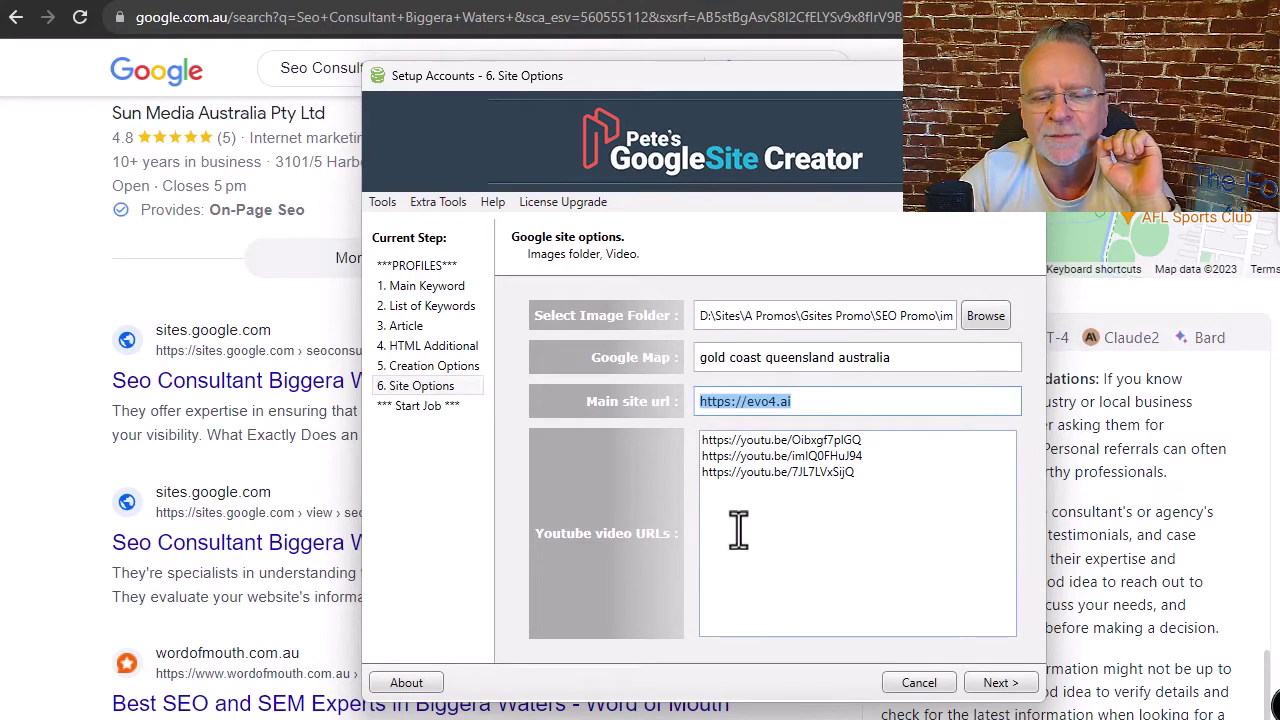
drag(922, 487, 660, 440)
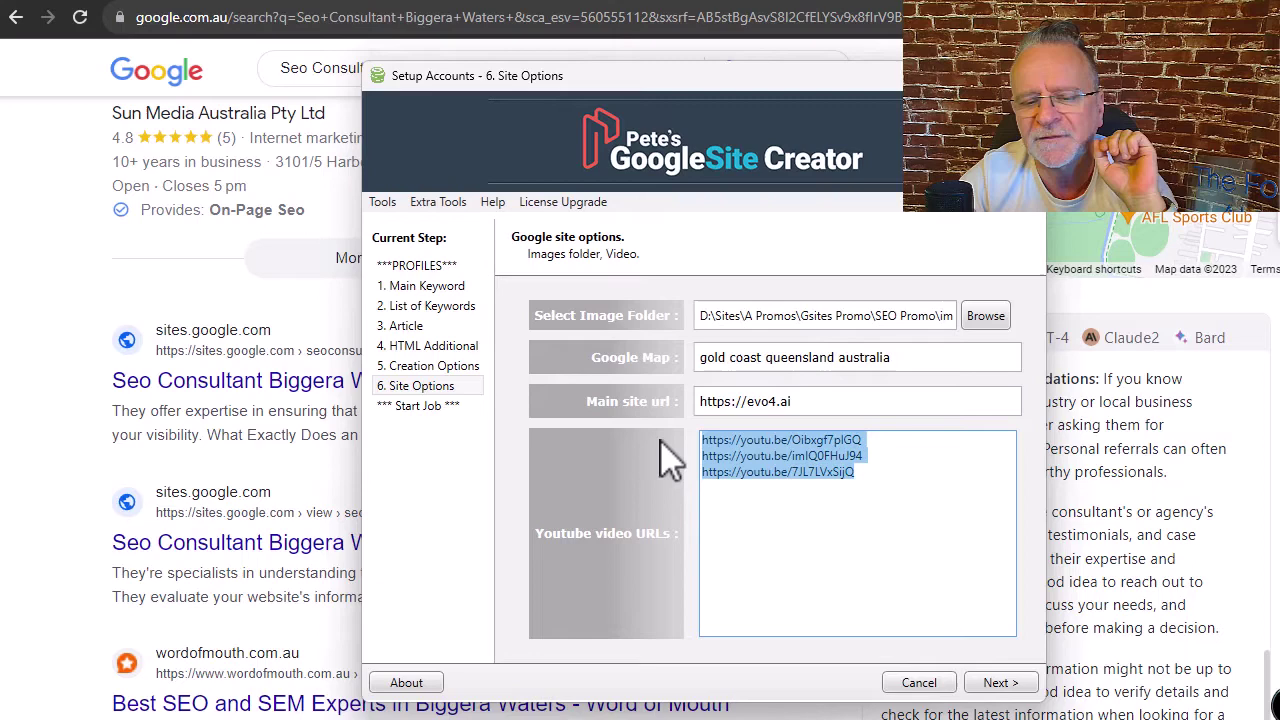
click(1000, 683)
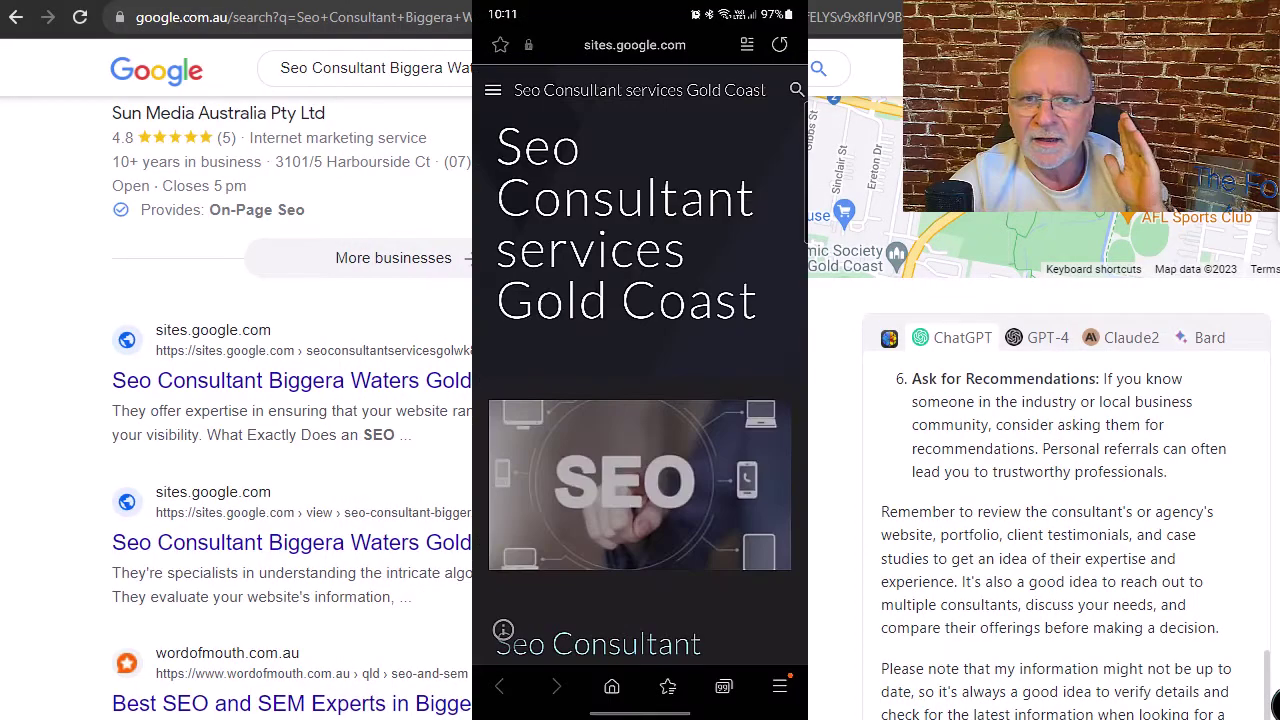
Step: Scroll through the generated site, then view the Seo Consultant Benowa Gold Coast page
scroll(640, 450, down, 10)
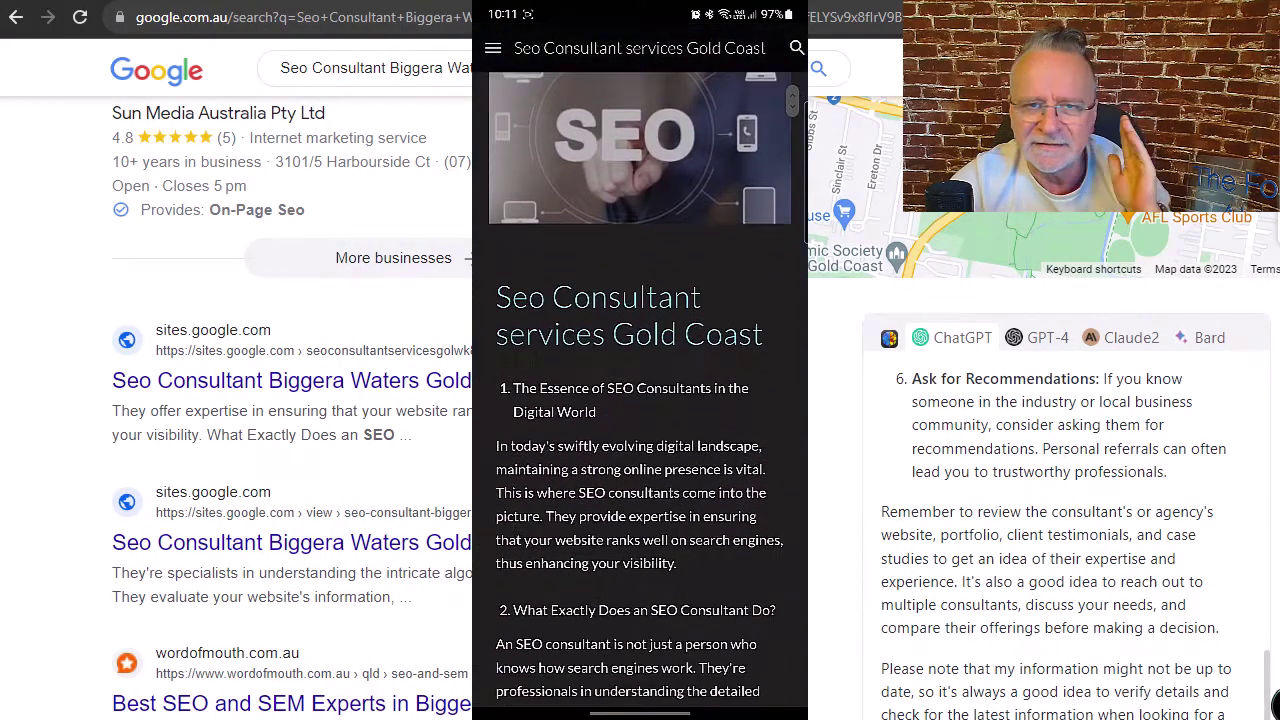
scroll(640, 400, down, 10)
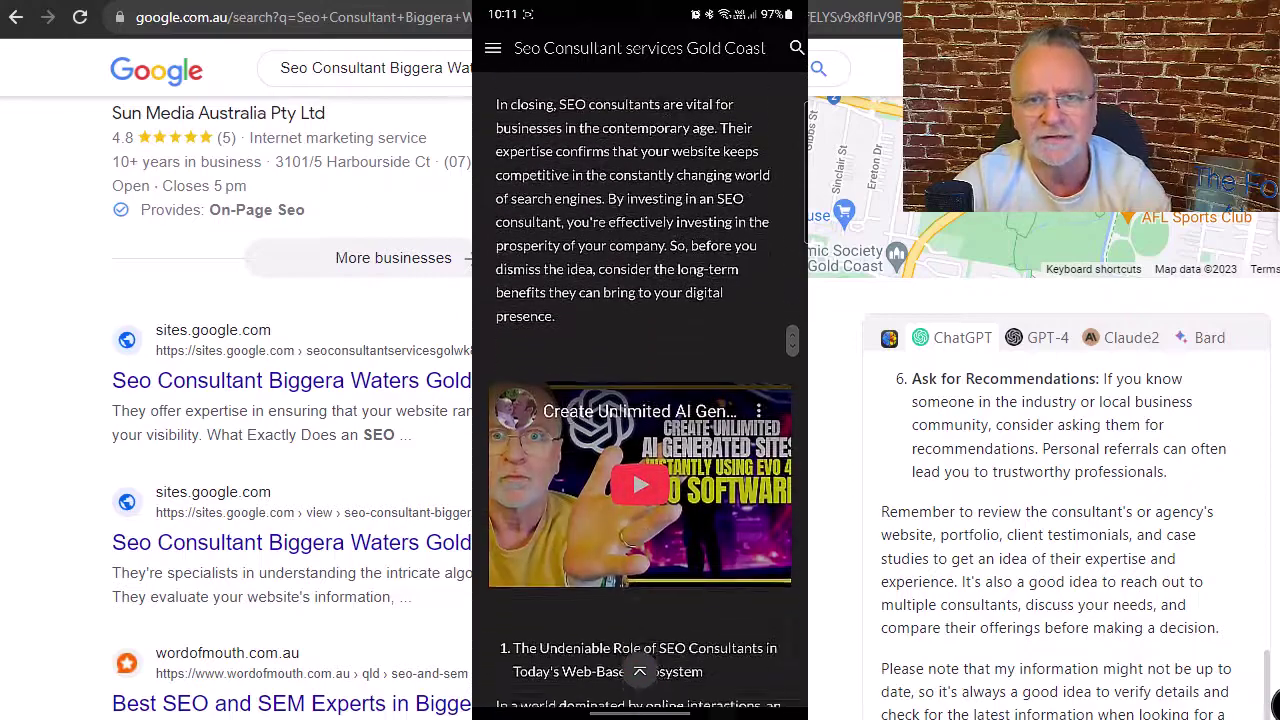
scroll(640, 400, down, 5)
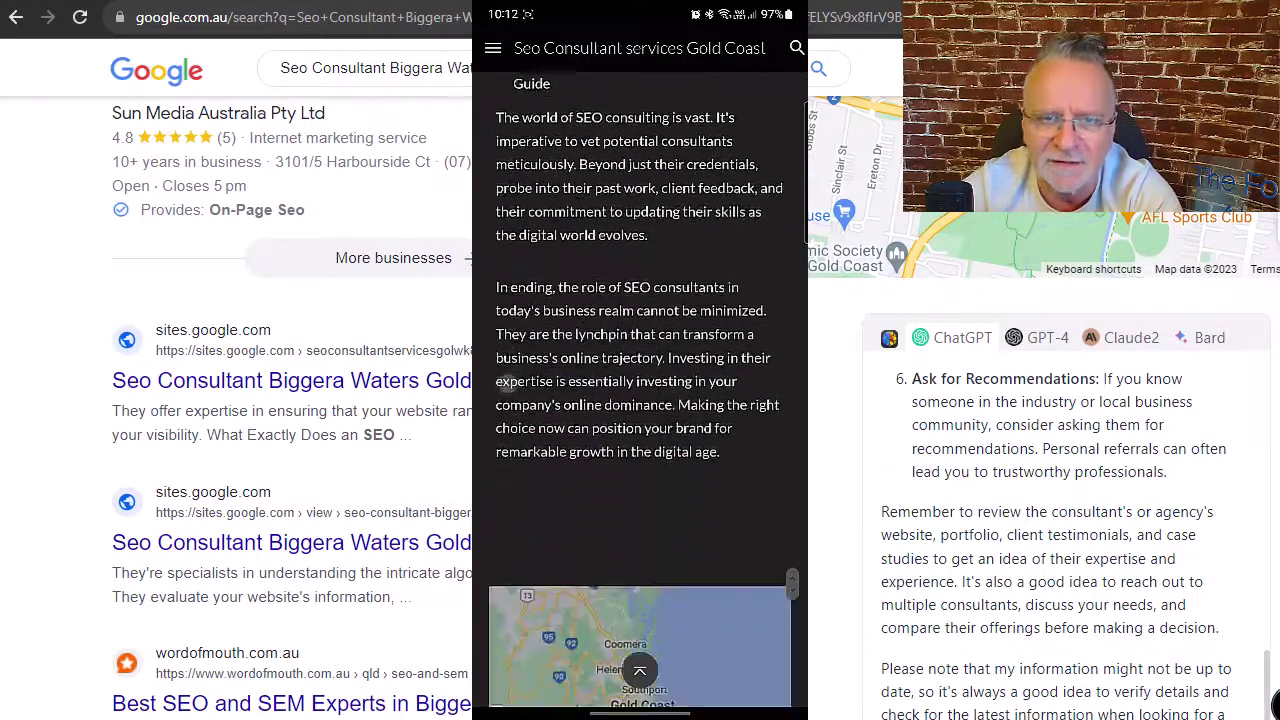
click(493, 48)
click(584, 239)
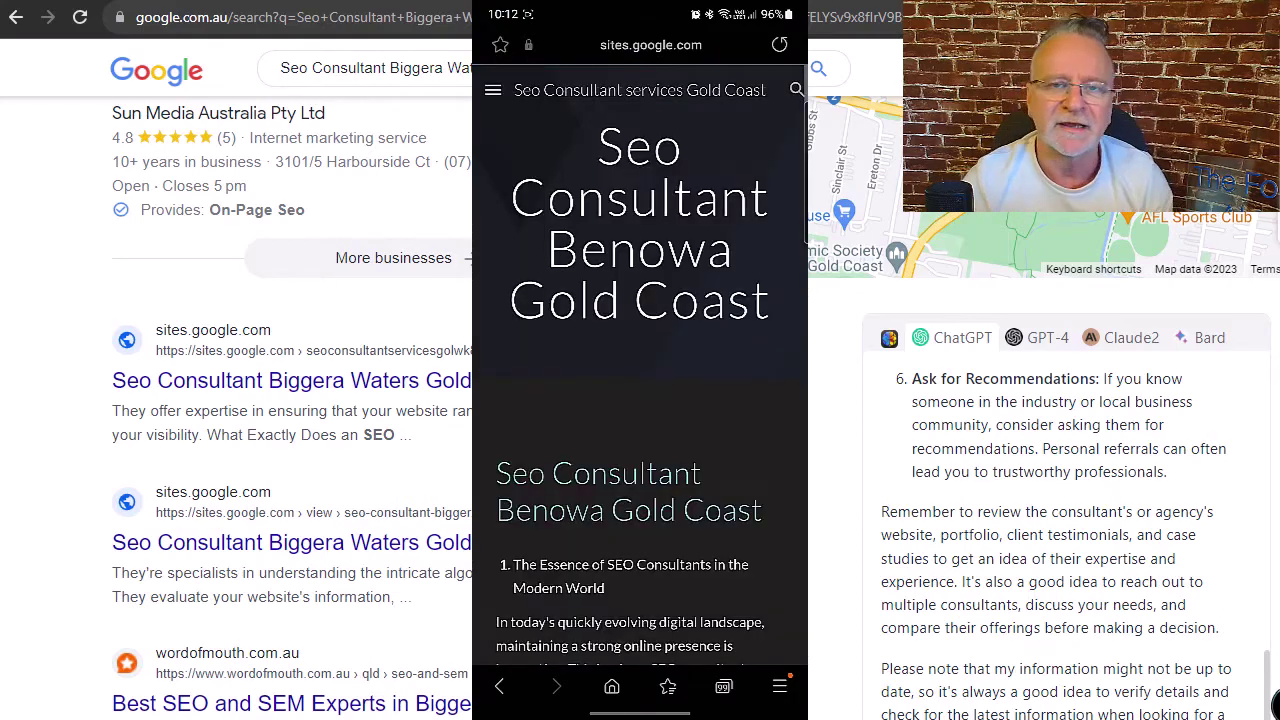
scroll(640, 400, down, 5)
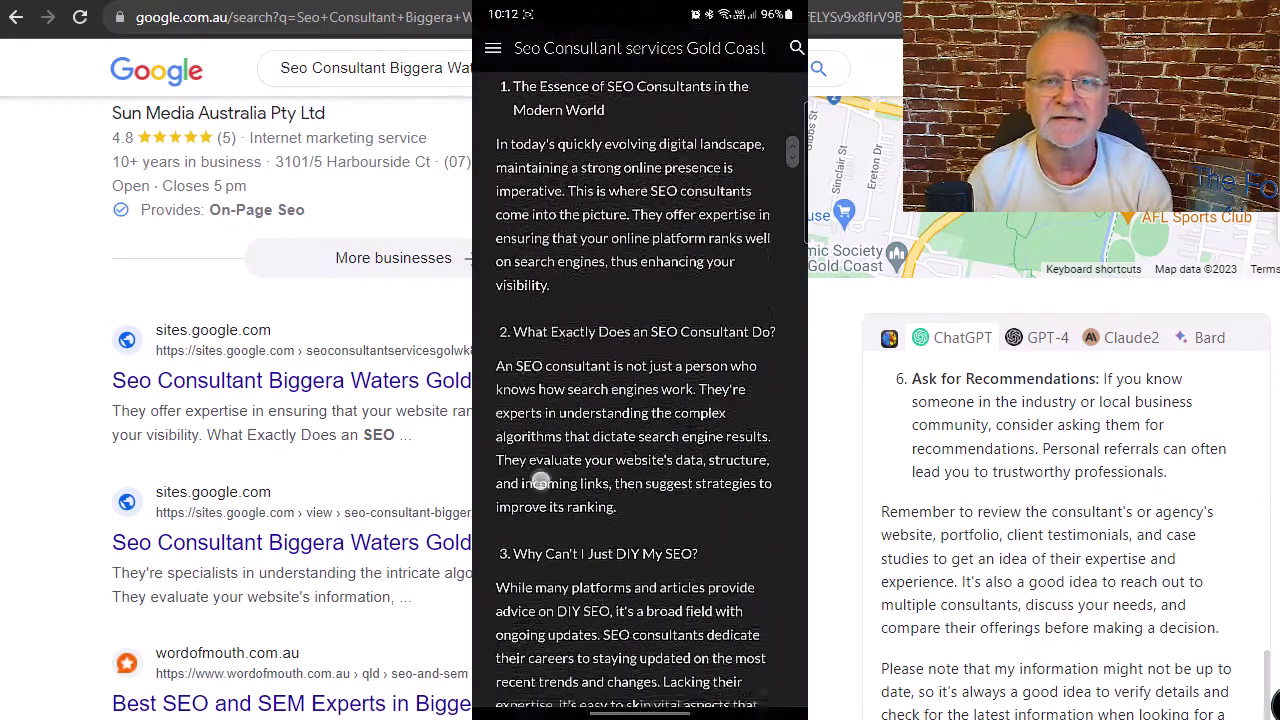
scroll(515, 368, up, 10)
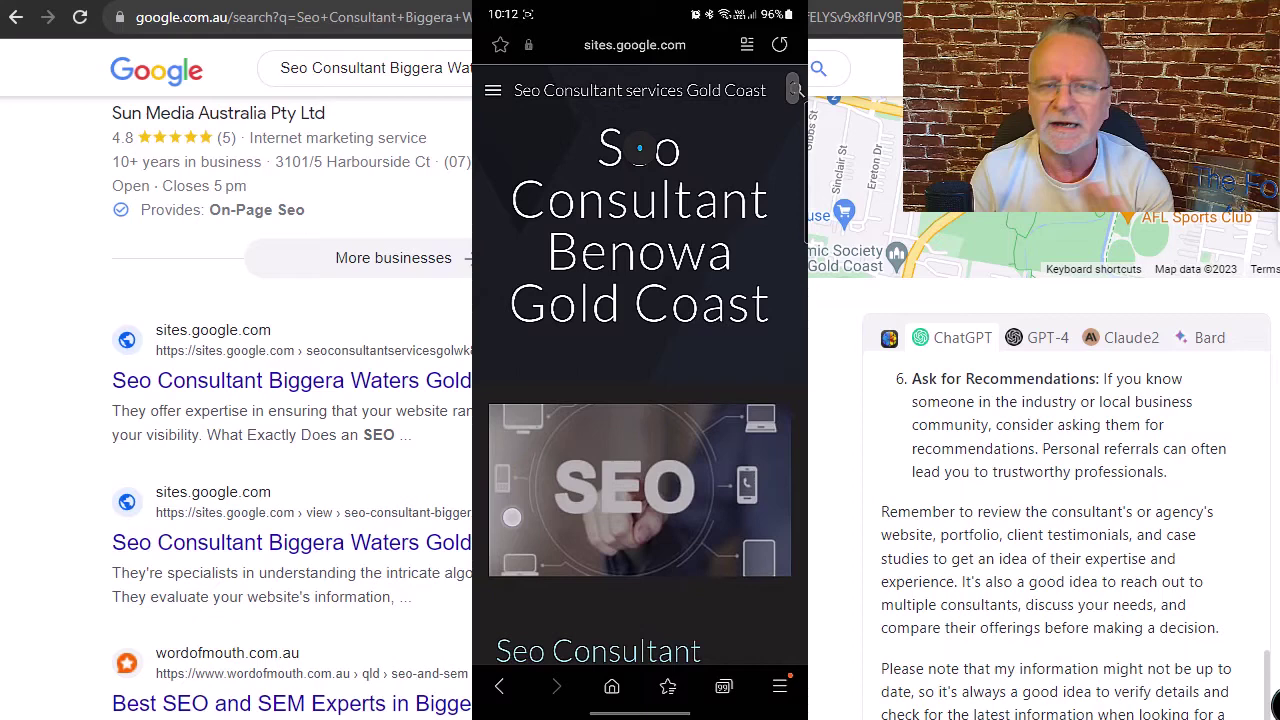
Step: View the Seo Consultant Alberton Gold Coast page with its map and evo4.ai link
click(493, 90)
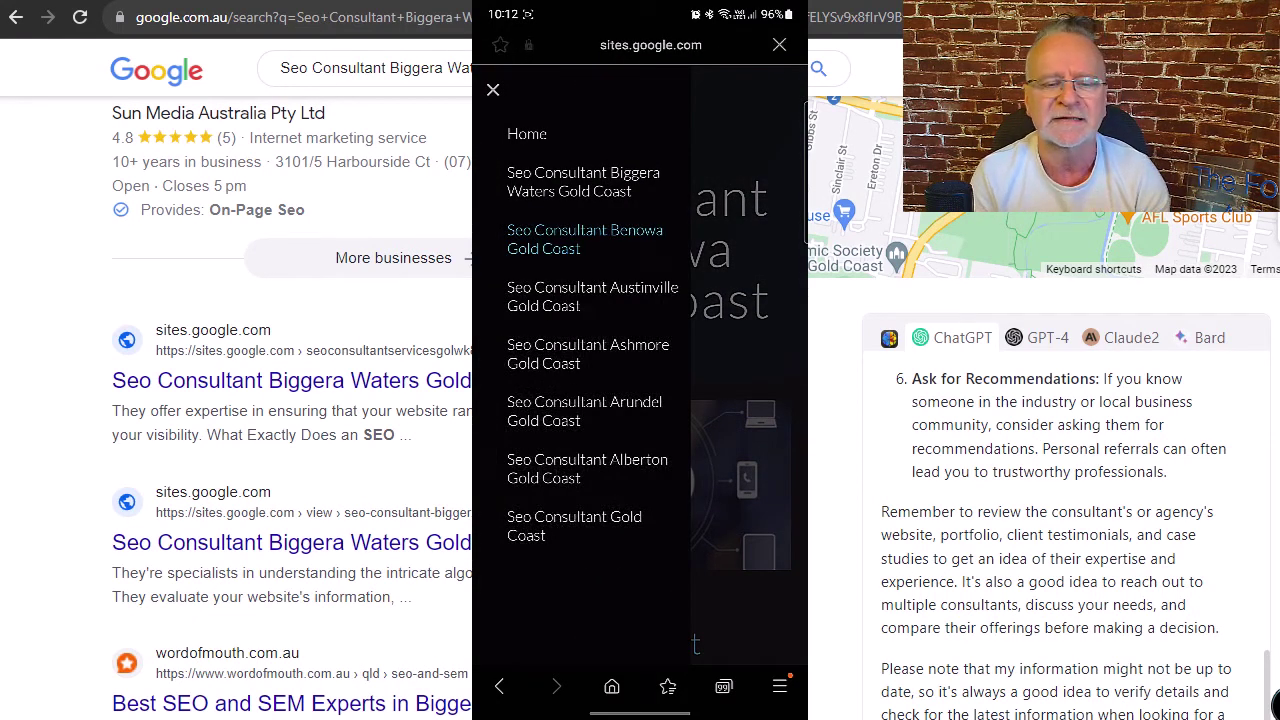
click(587, 468)
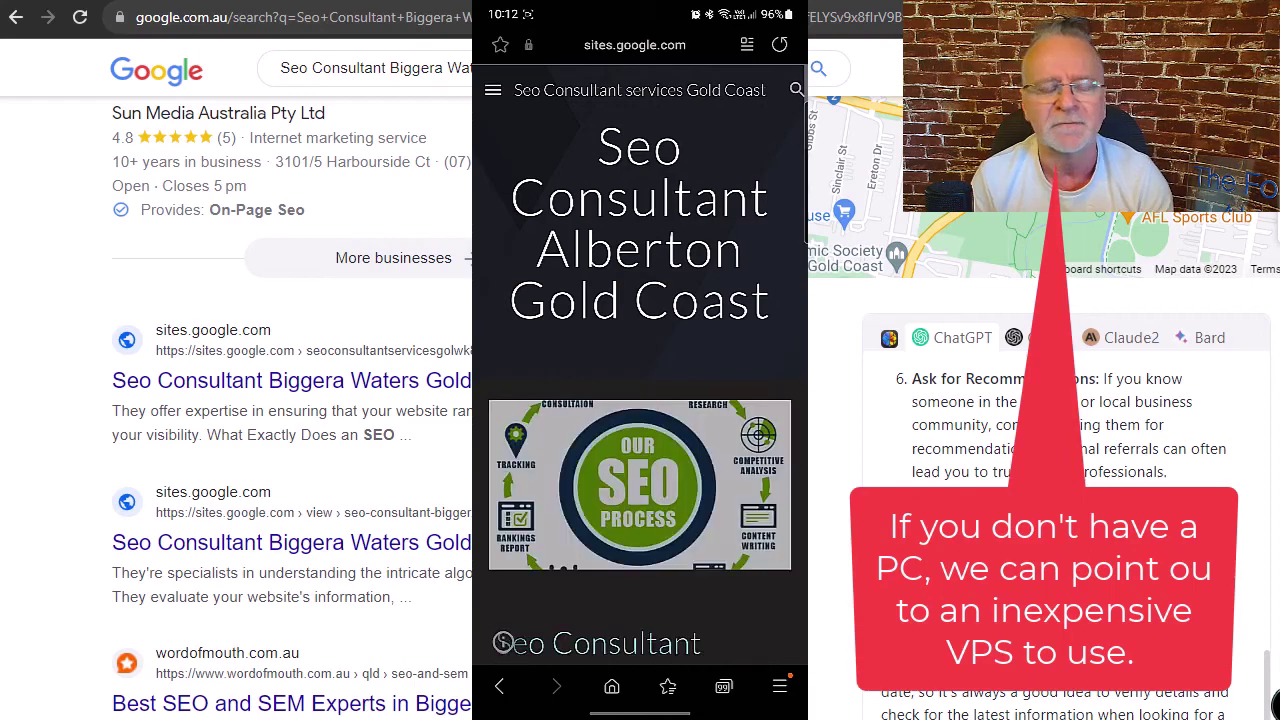
scroll(503, 630, down, 10)
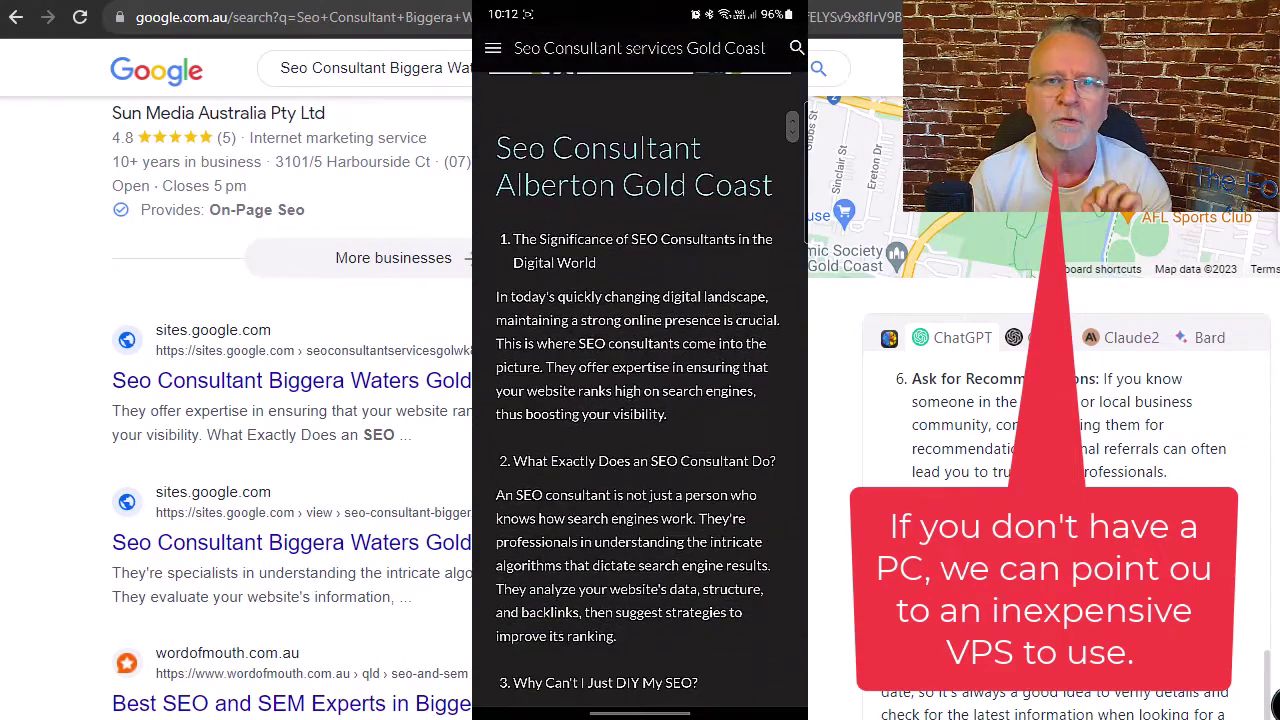
scroll(494, 398, down, 10)
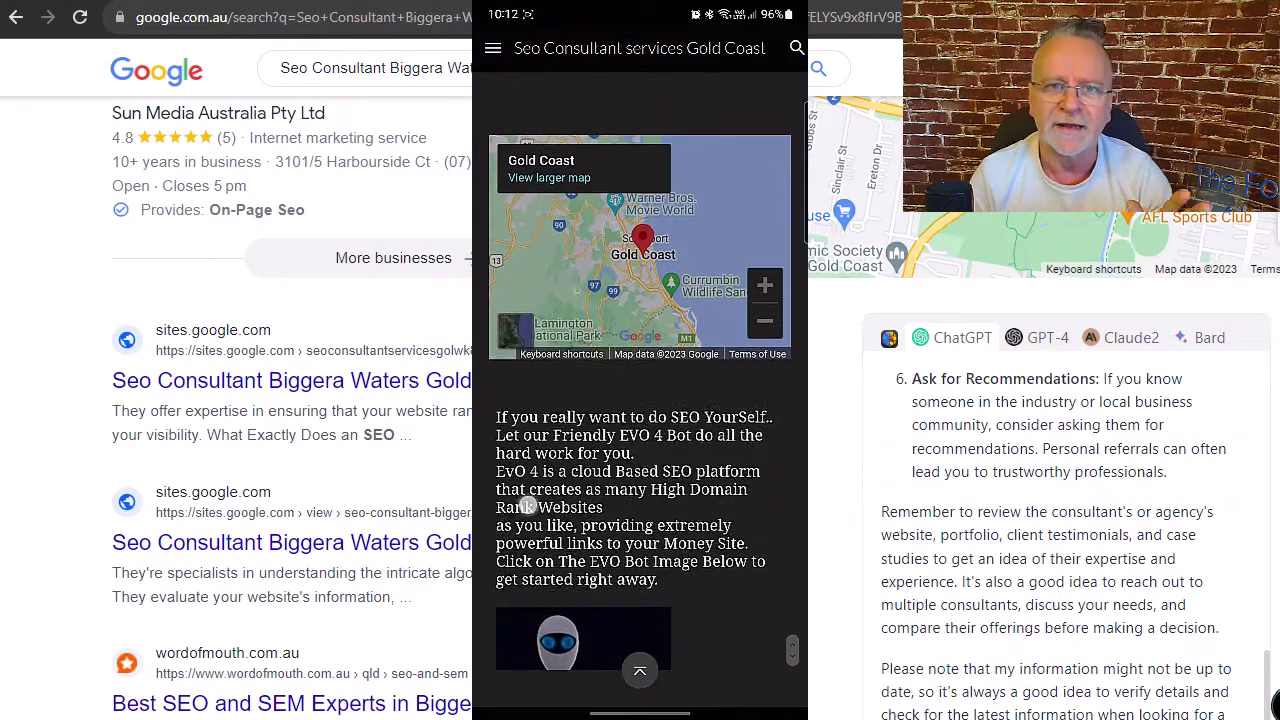
scroll(640, 400, up, 2)
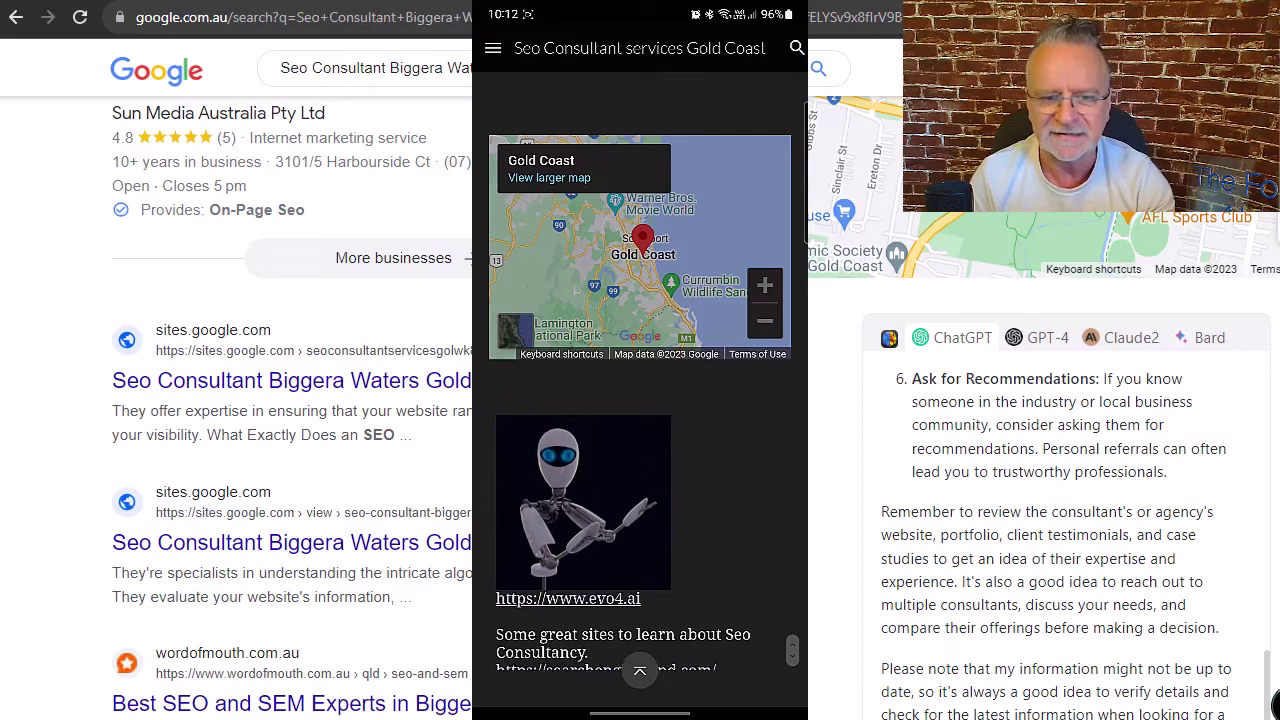